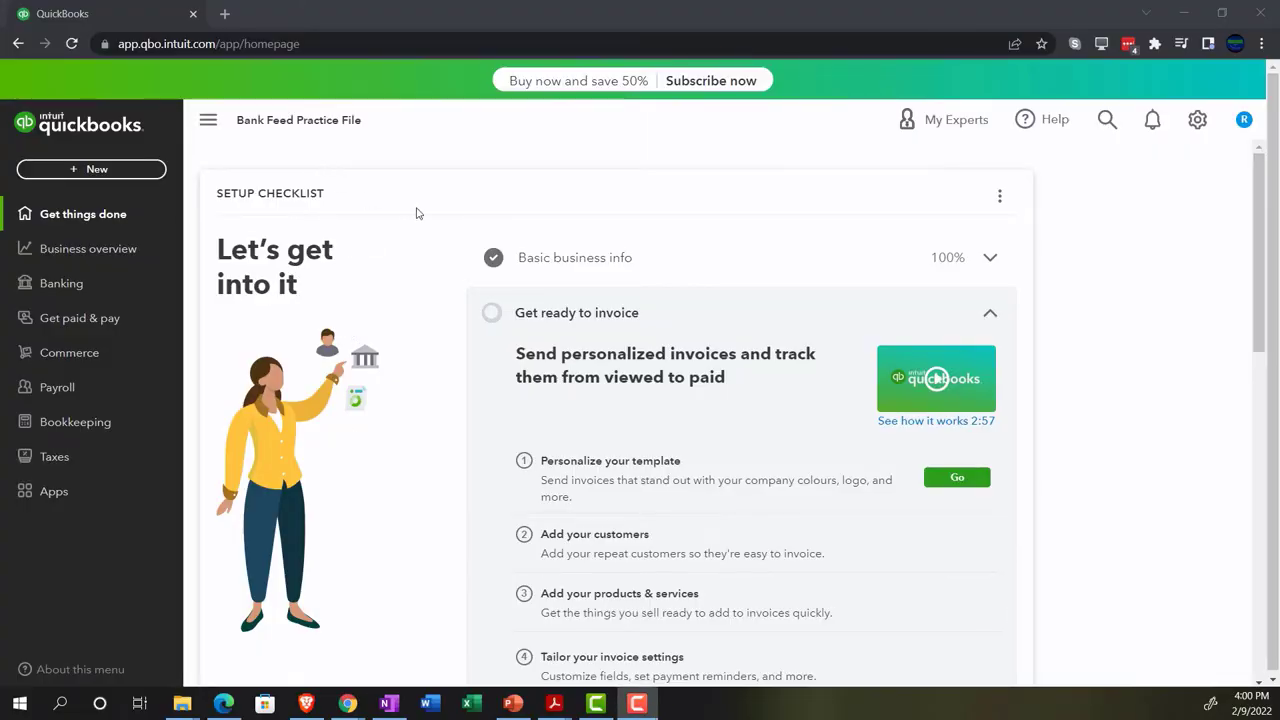
- Zoom the Bank Feed Practice File home page from 100% to 125% for easier reading
key(ctrl+plus)
key(ctrl+plus)
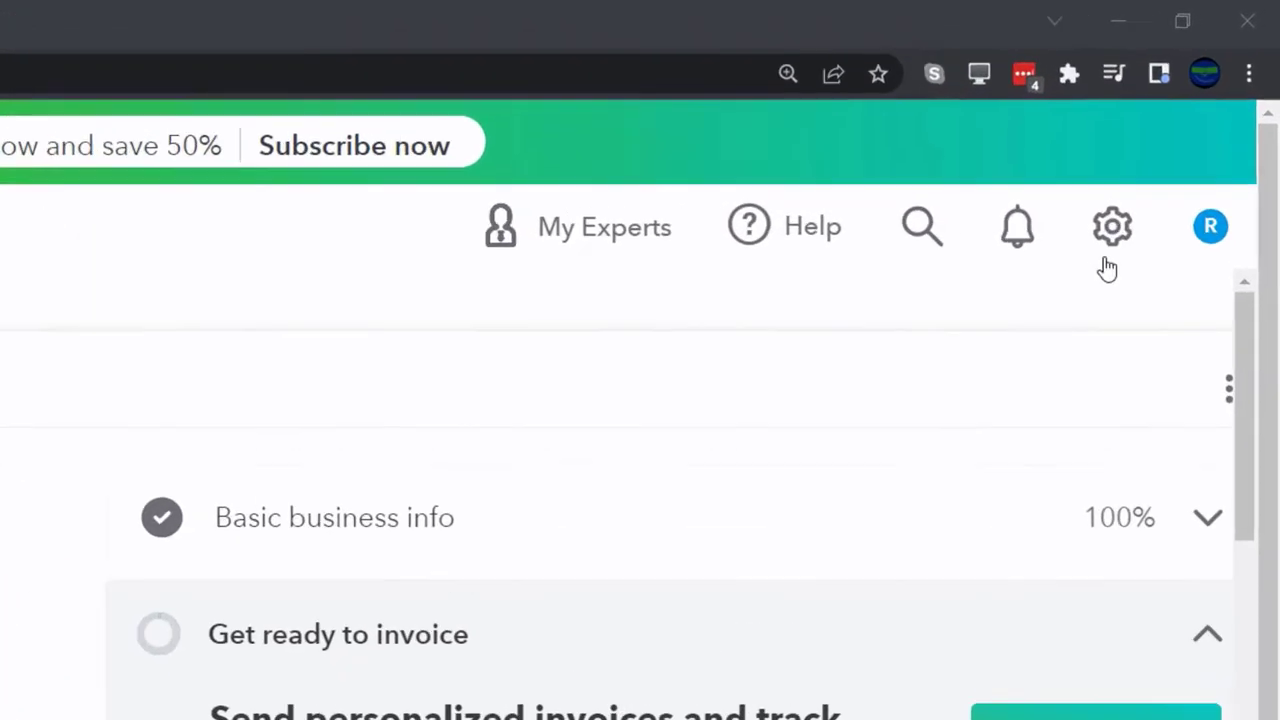
click(1180, 134)
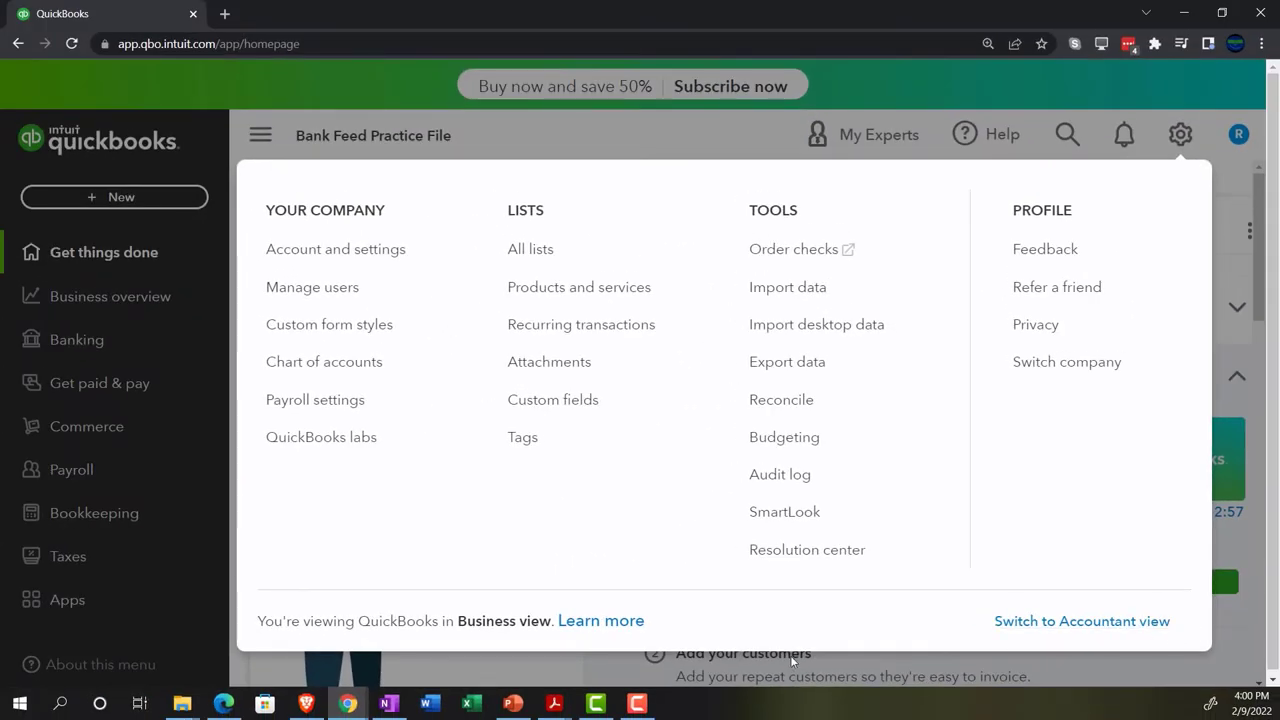
click(224, 703)
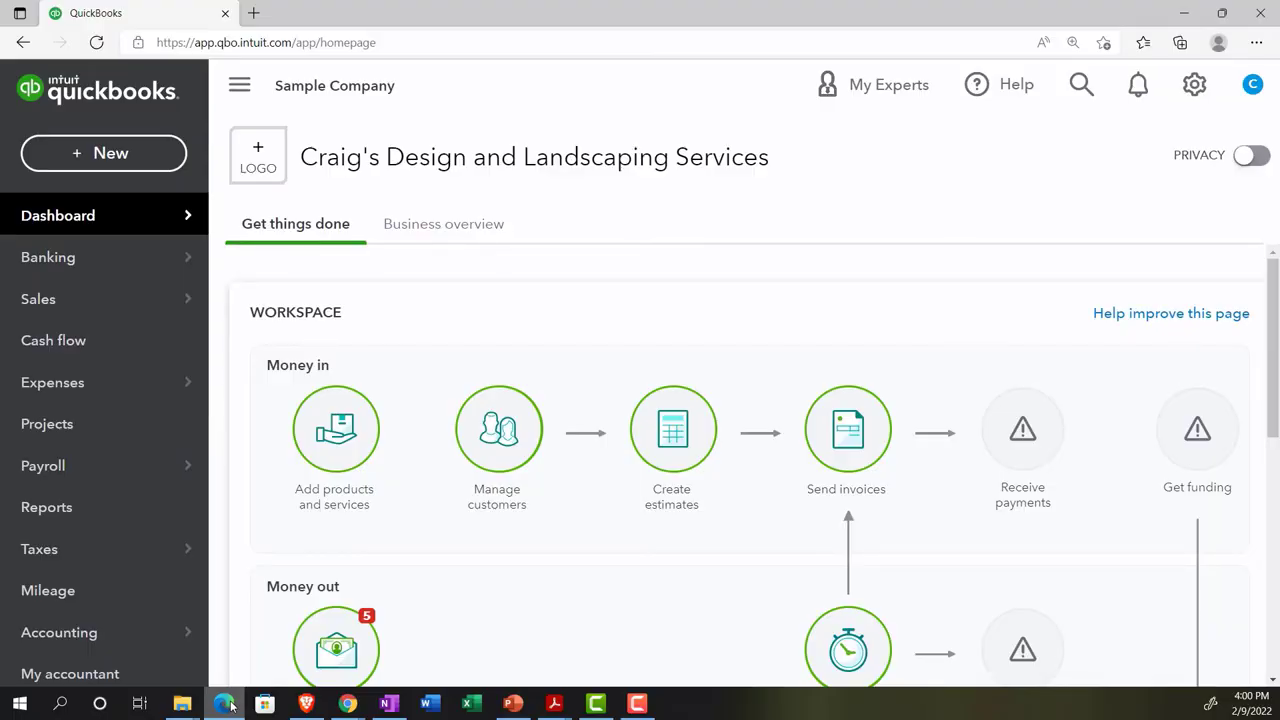
click(226, 704)
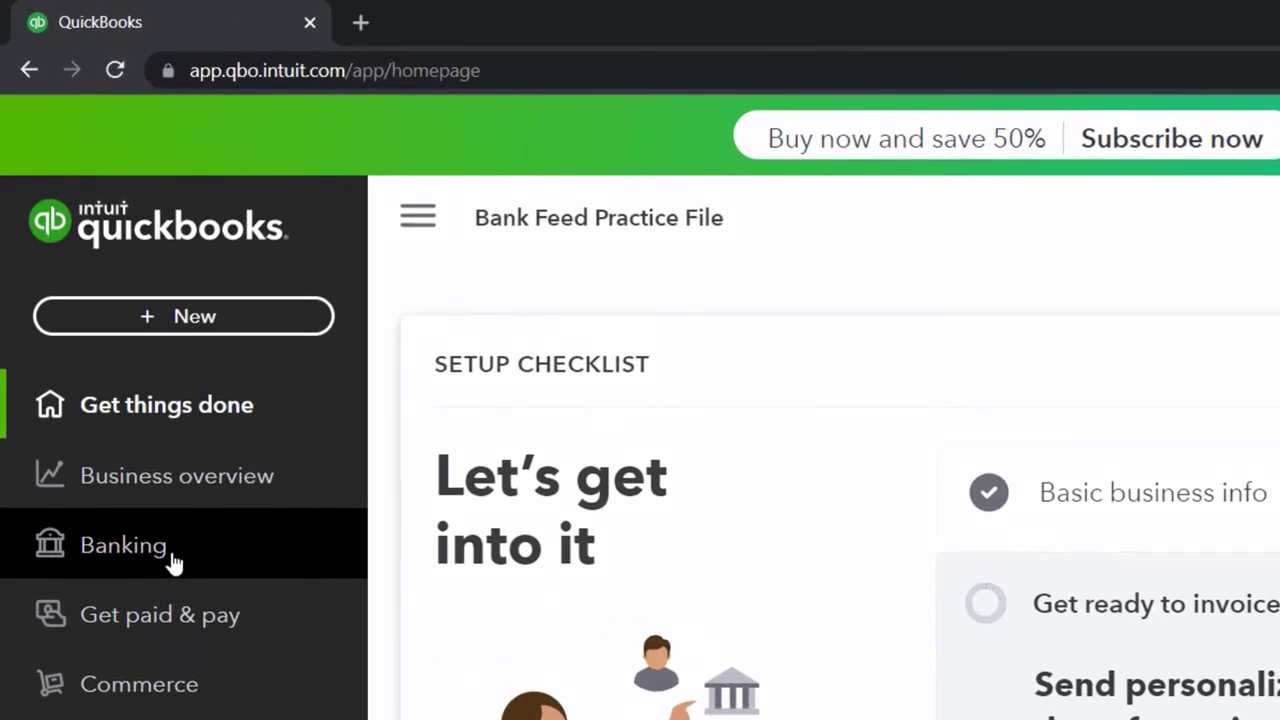
- Go to Banking and scroll down the QuickBooks Checking page
click(172, 563)
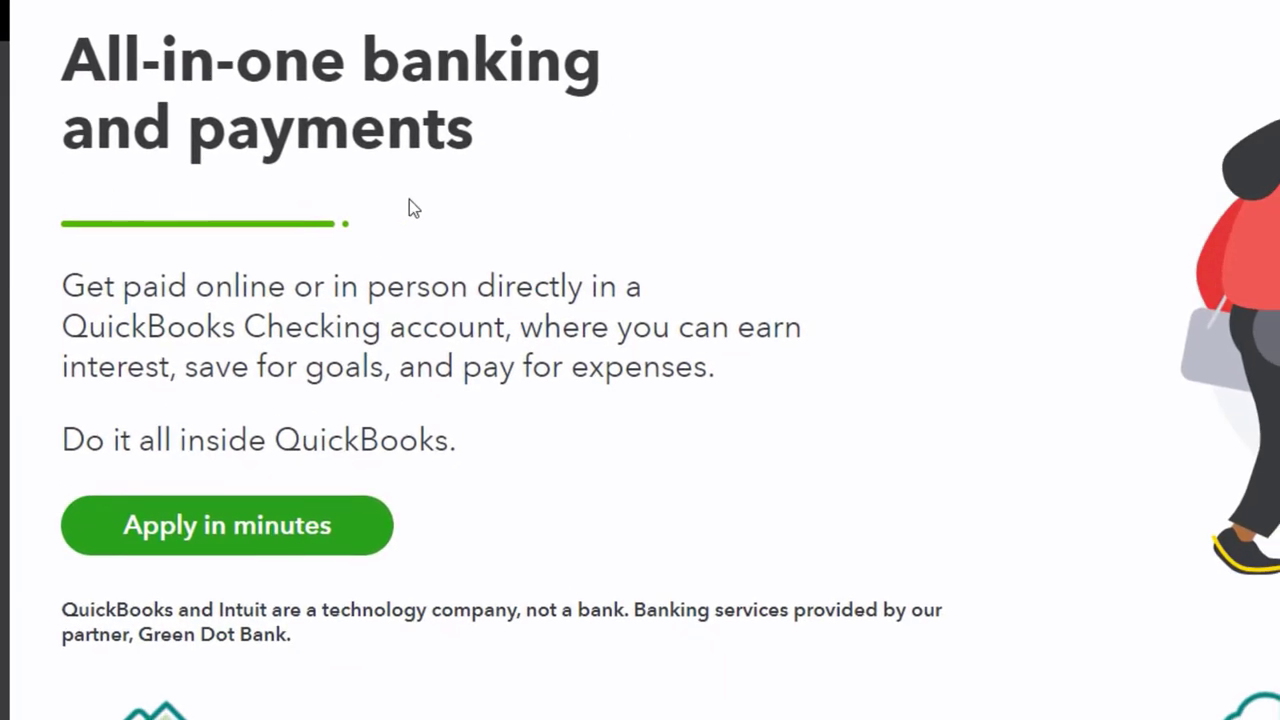
scroll(478, 341, down, 3)
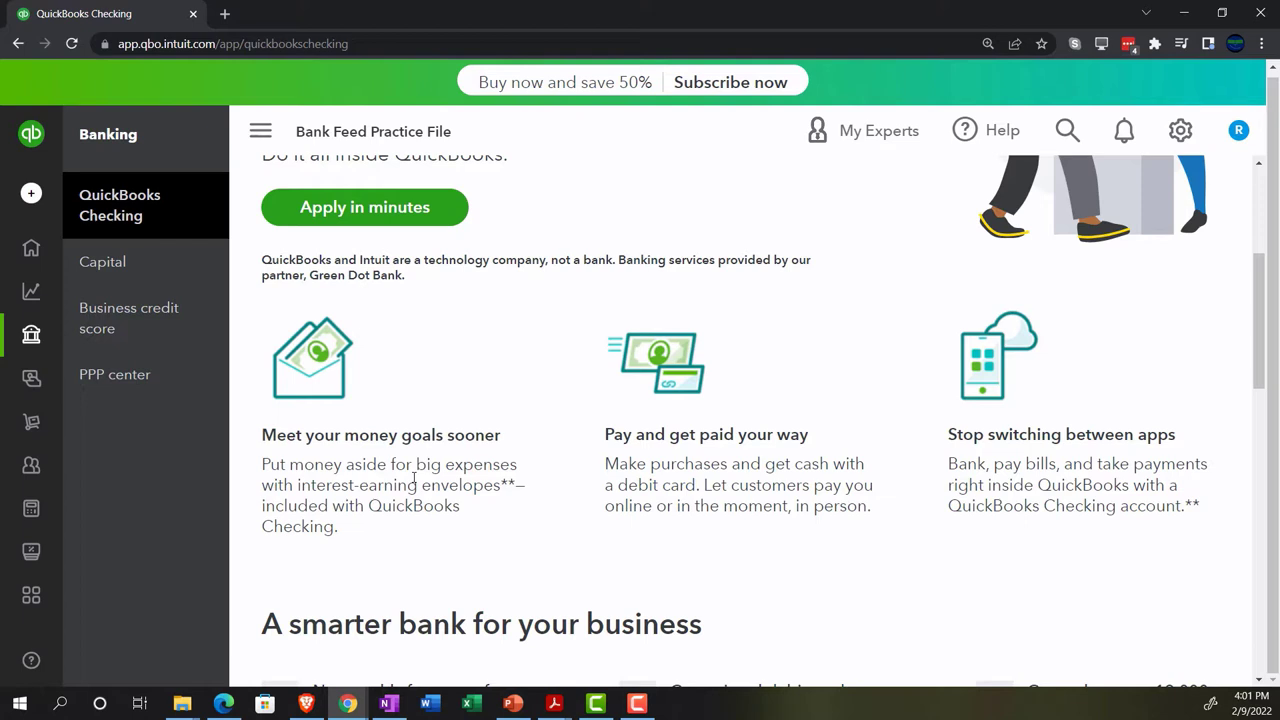
mouse_move(38, 338)
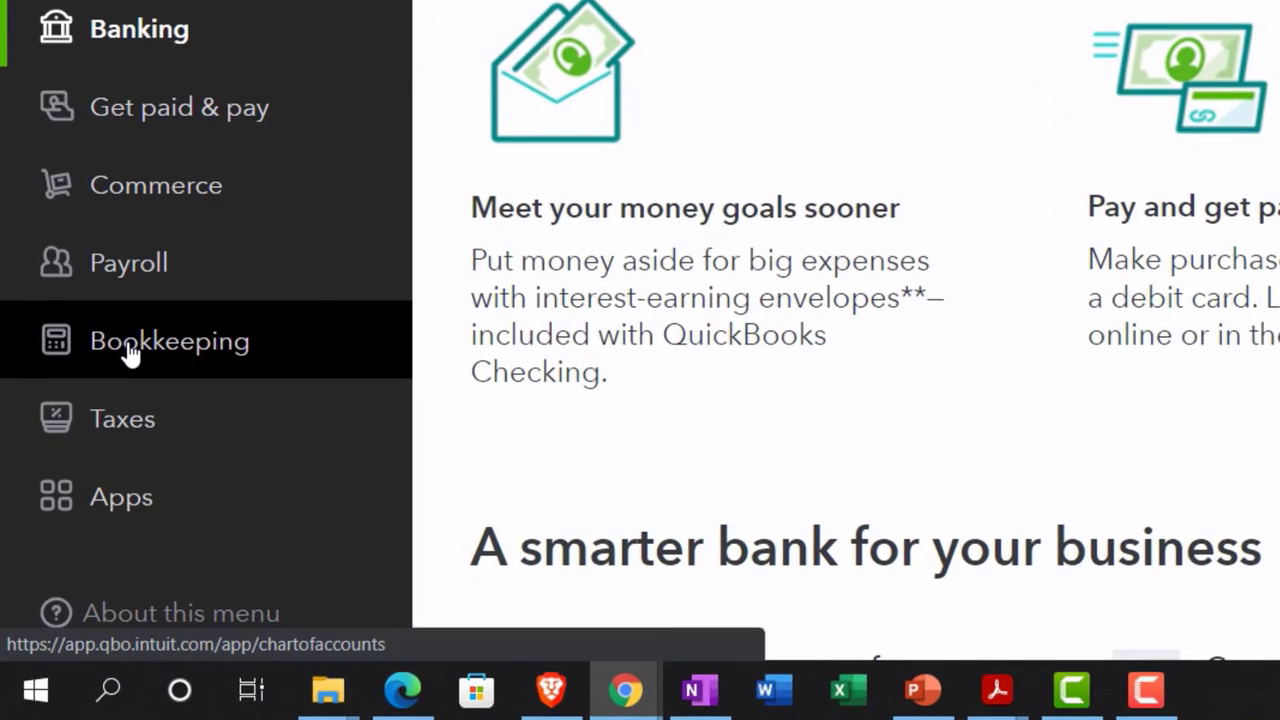
- Reach the Chart of accounts via Bookkeeping > Transactions, then collapse the sidebar to widen the list
click(130, 345)
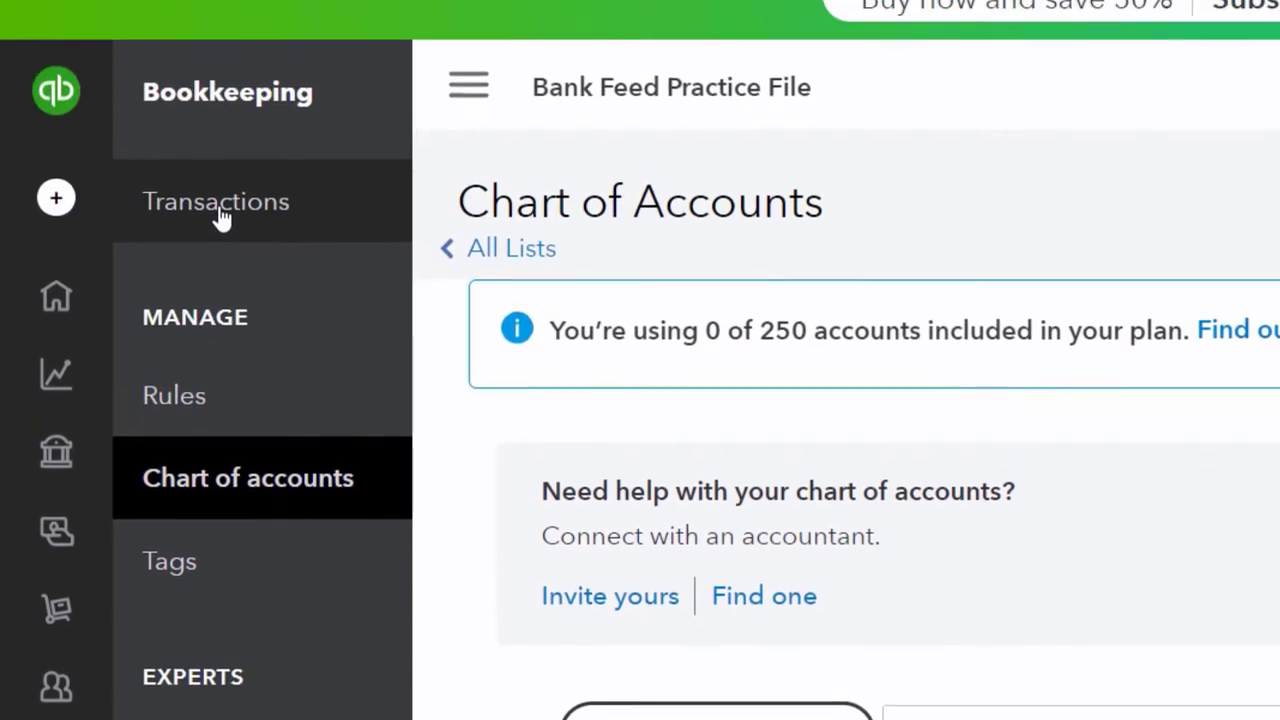
click(218, 212)
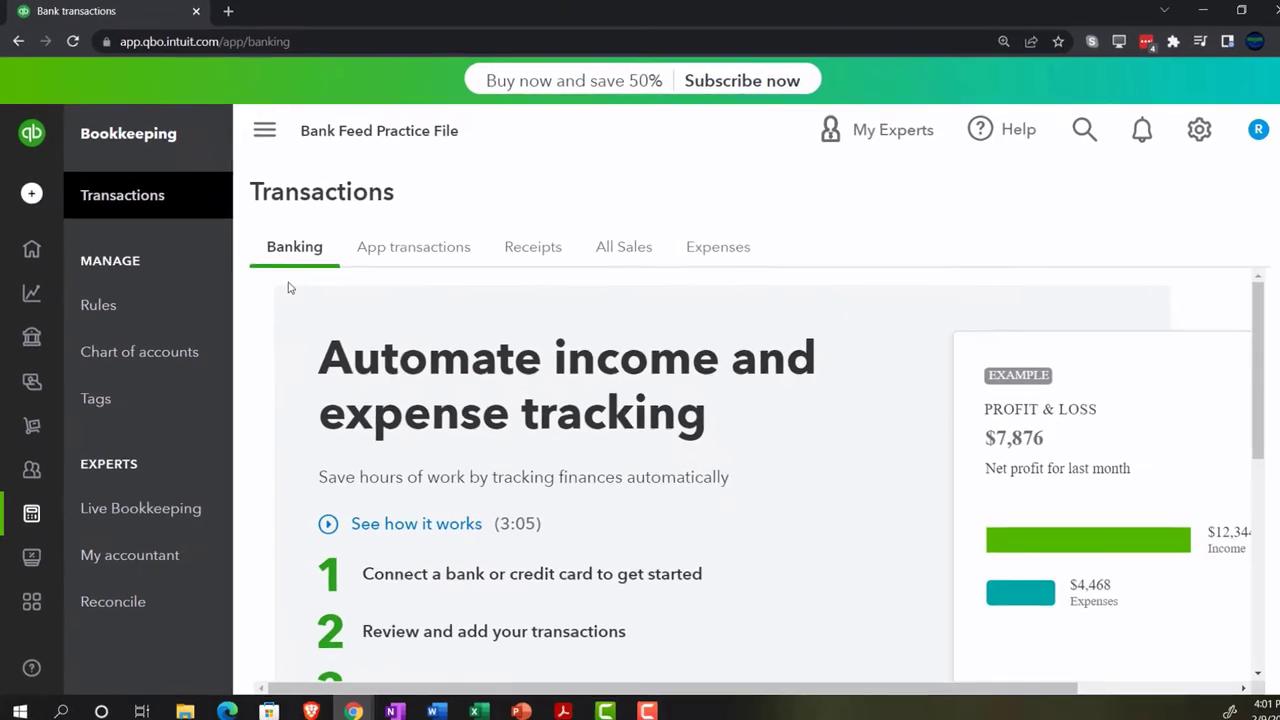
scroll(510, 548, down, 2)
scroll(284, 386, down, 2)
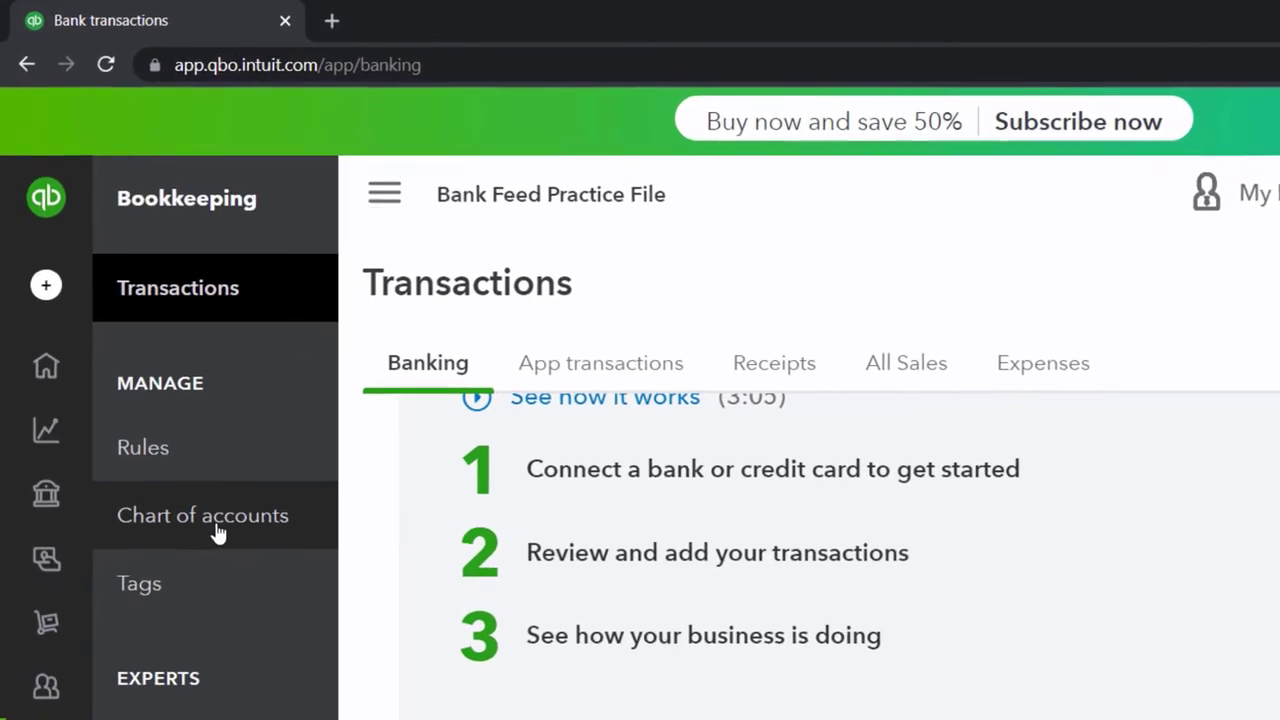
click(147, 355)
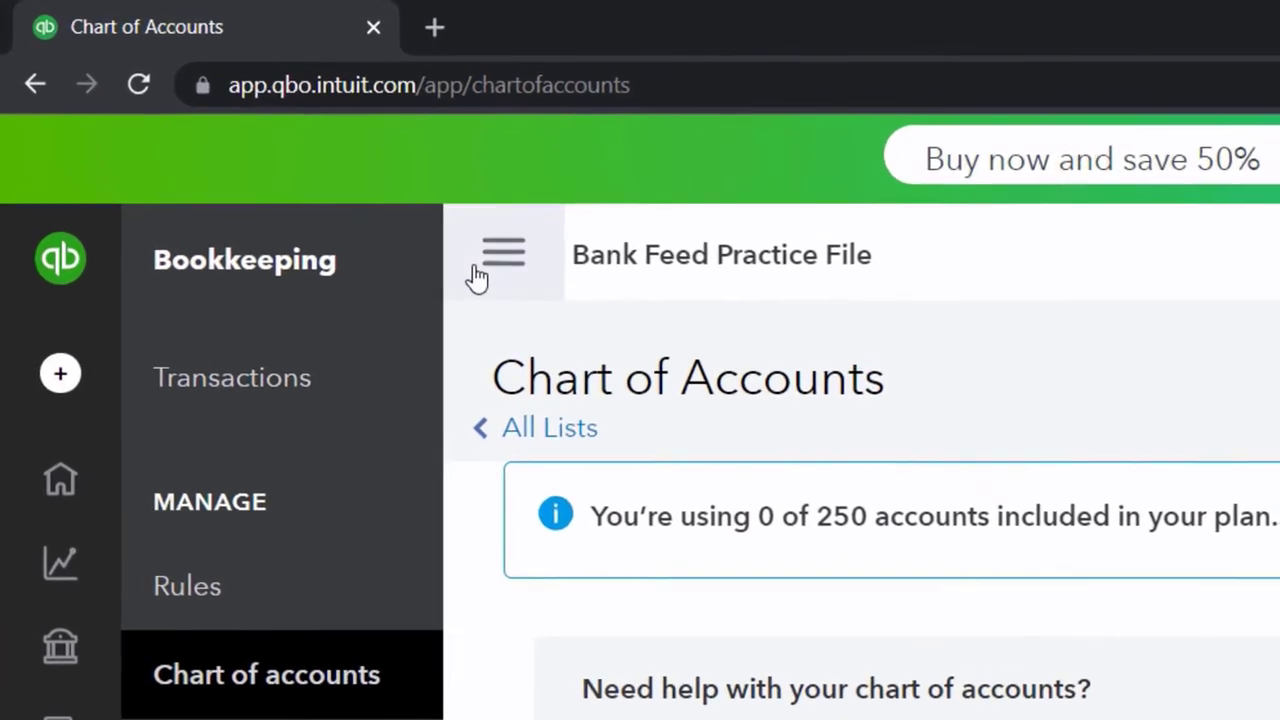
click(376, 217)
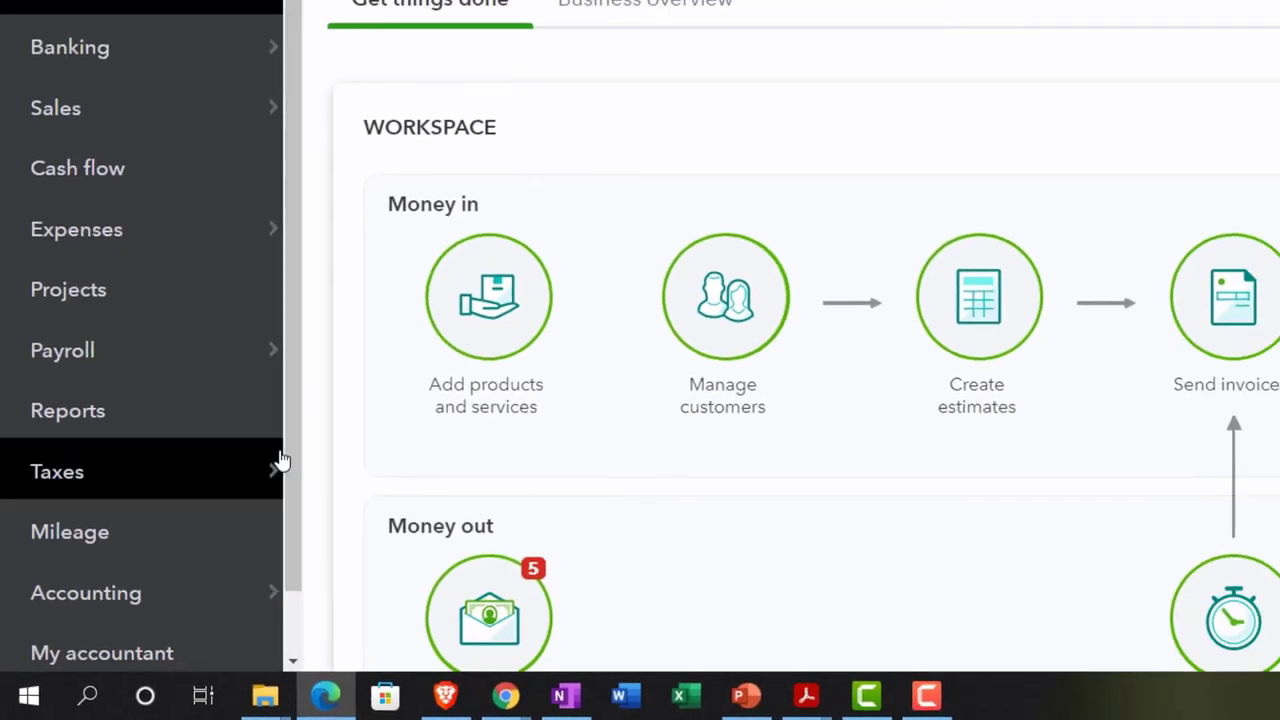
- Open the Sample Company's Banking page, dismiss the bank connection welcome message, and scroll through it
mouse_move(216, 483)
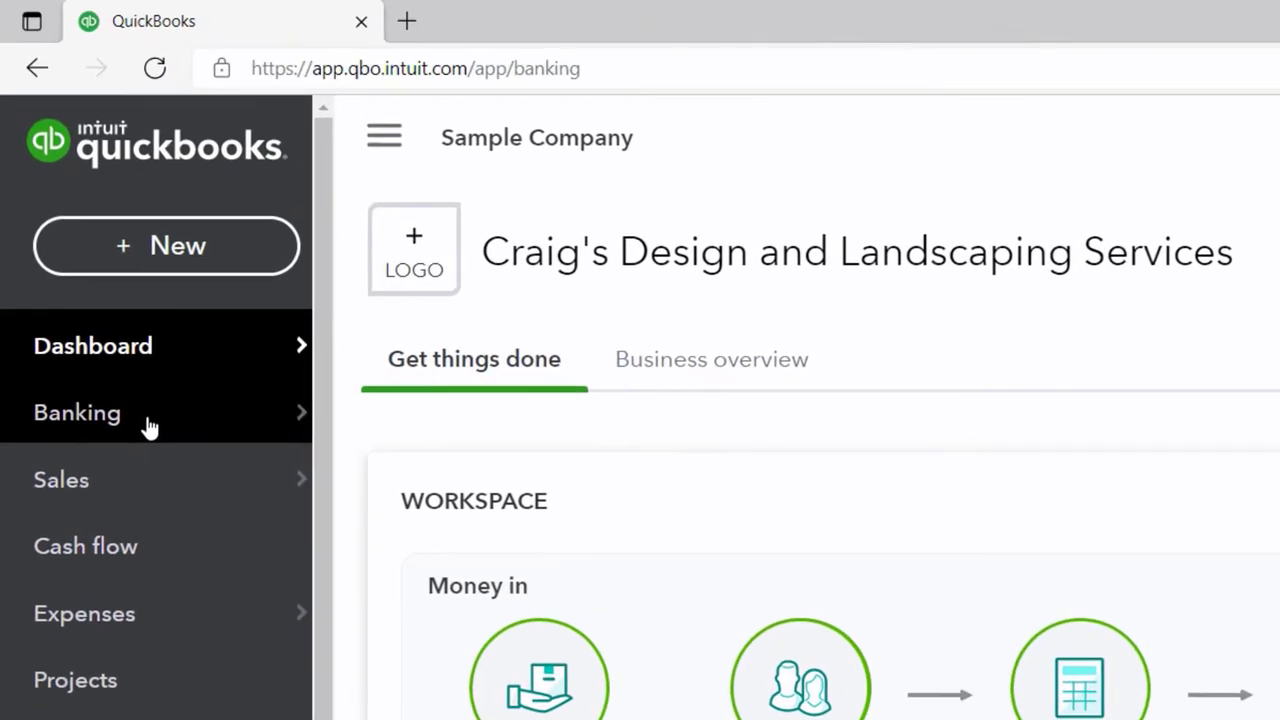
click(148, 426)
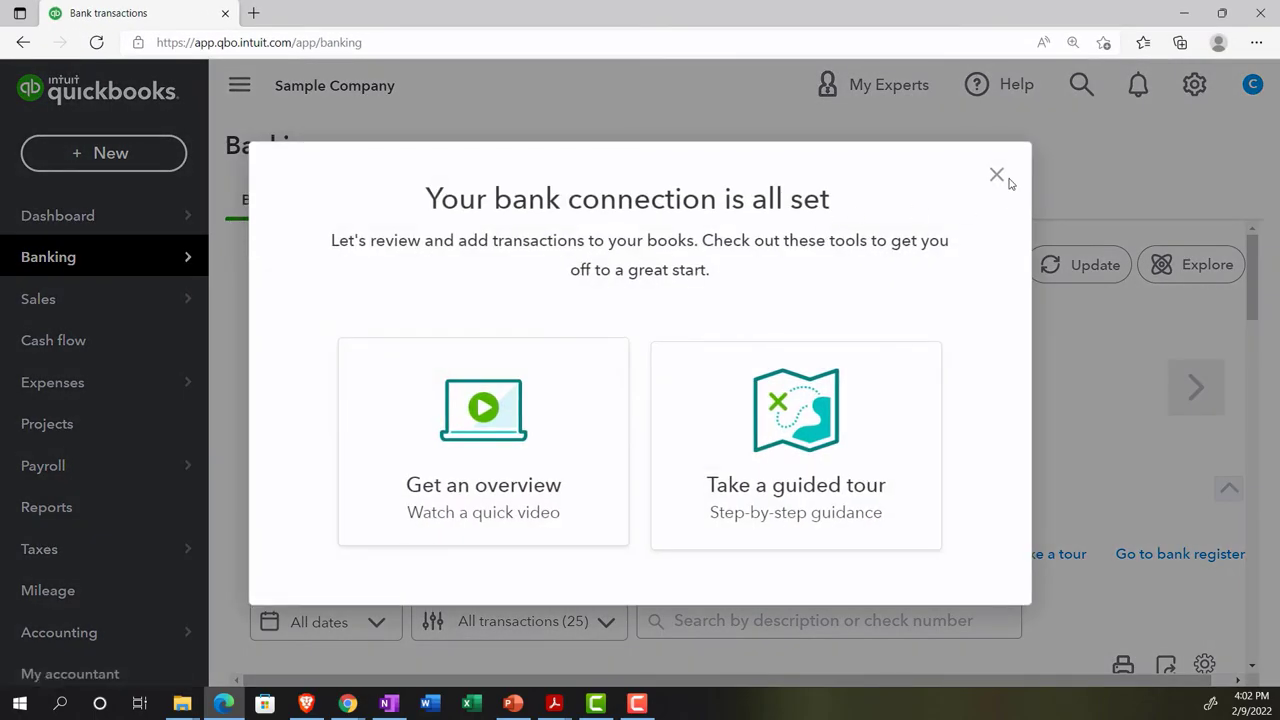
click(998, 176)
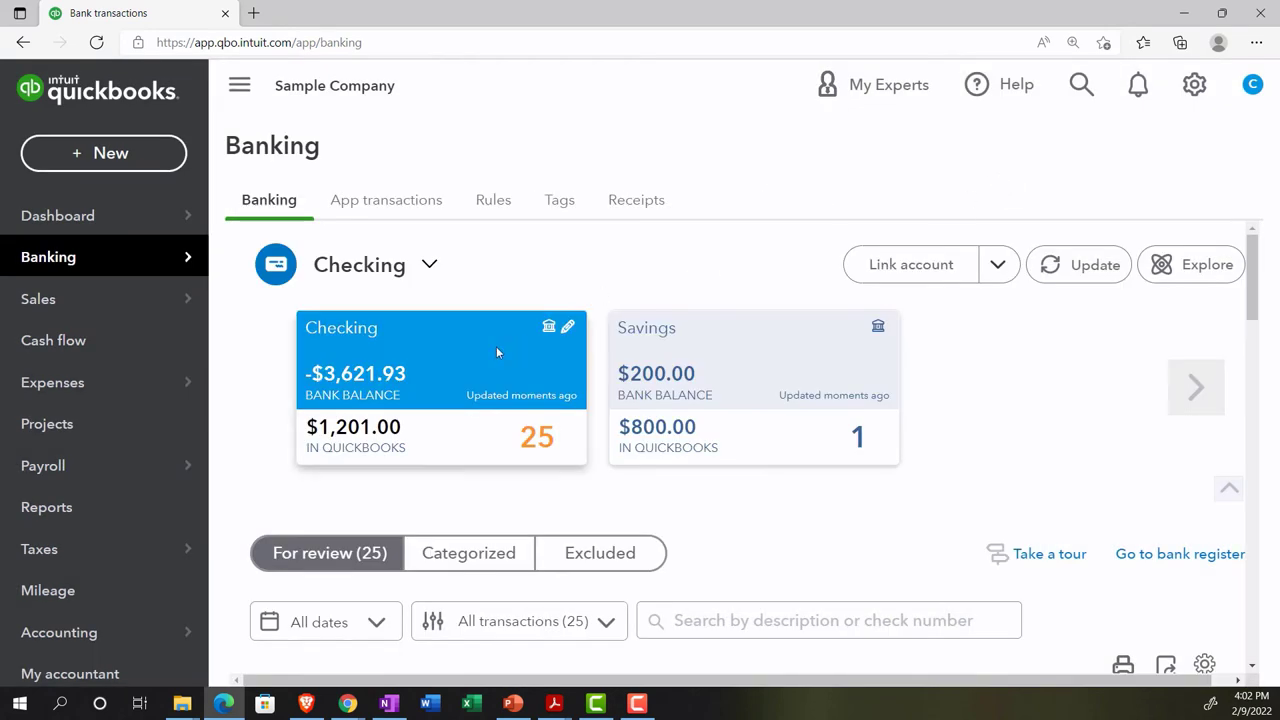
scroll(496, 350, down, 3)
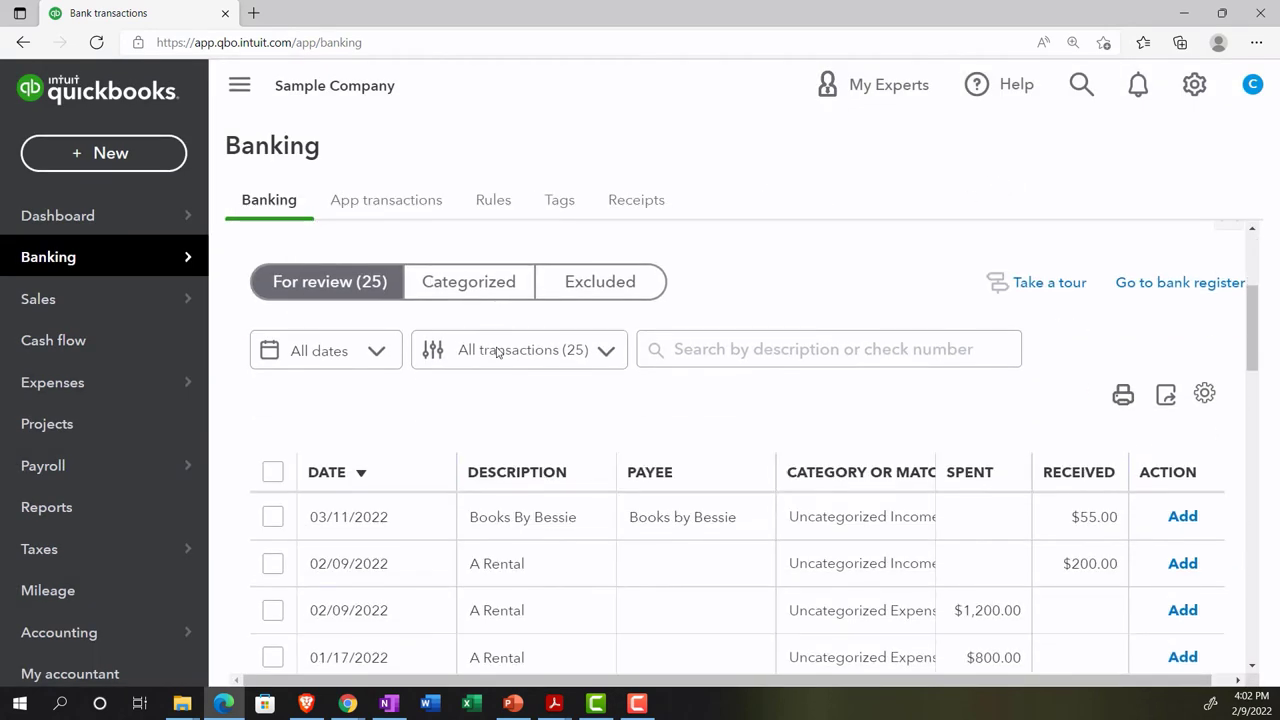
scroll(496, 350, up, 2)
scroll(496, 352, up, 1)
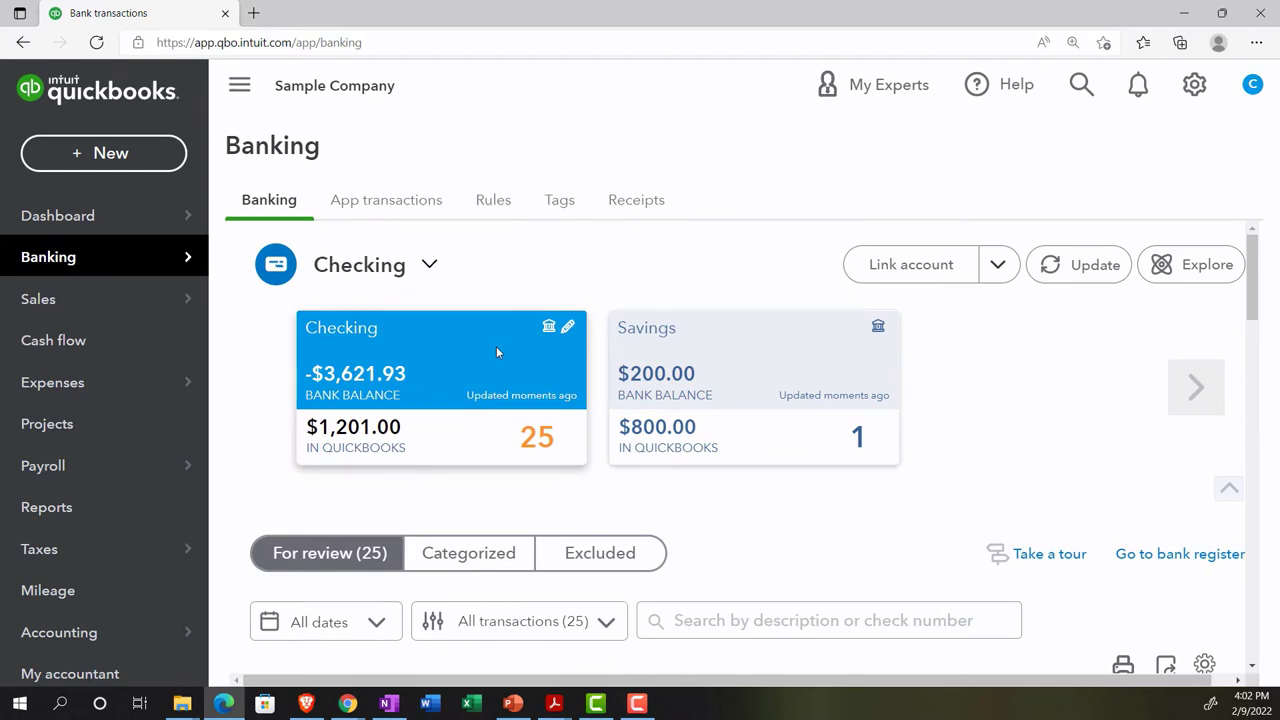
scroll(72, 512, down, 1)
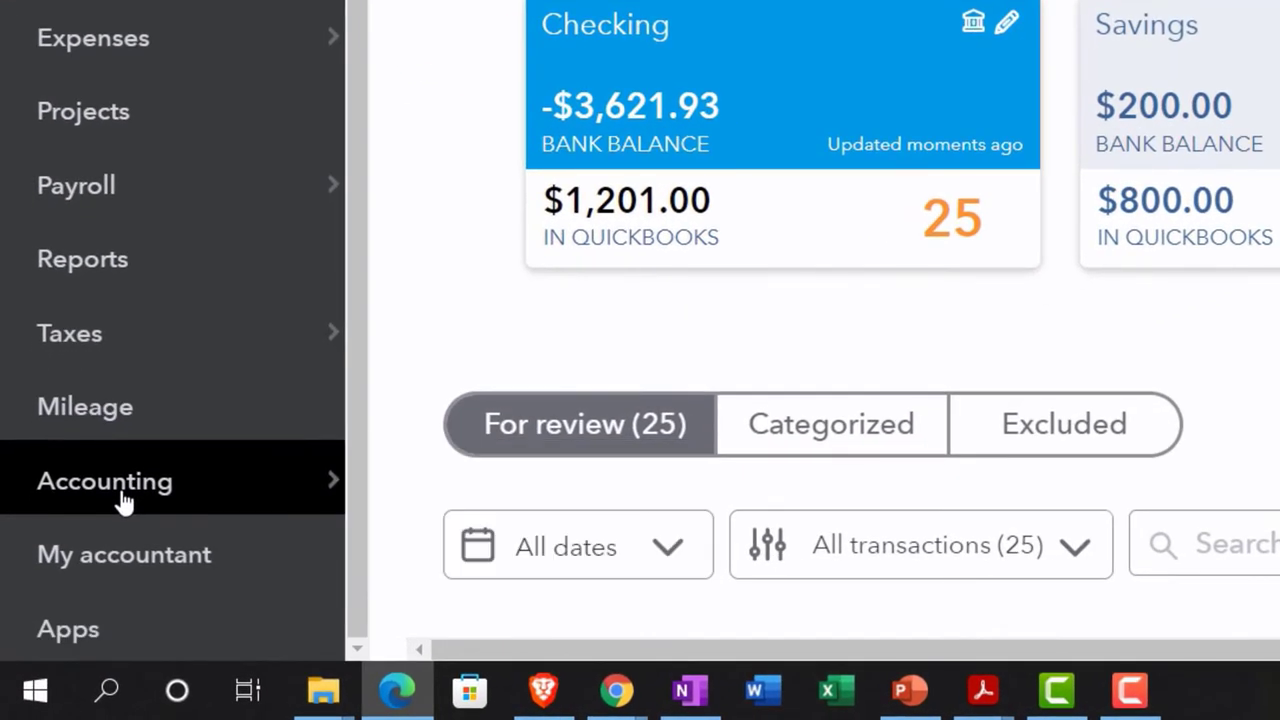
- Open the Sample Company's Chart of Accounts from Accounting to see the Checking and Savings accounts
click(118, 488)
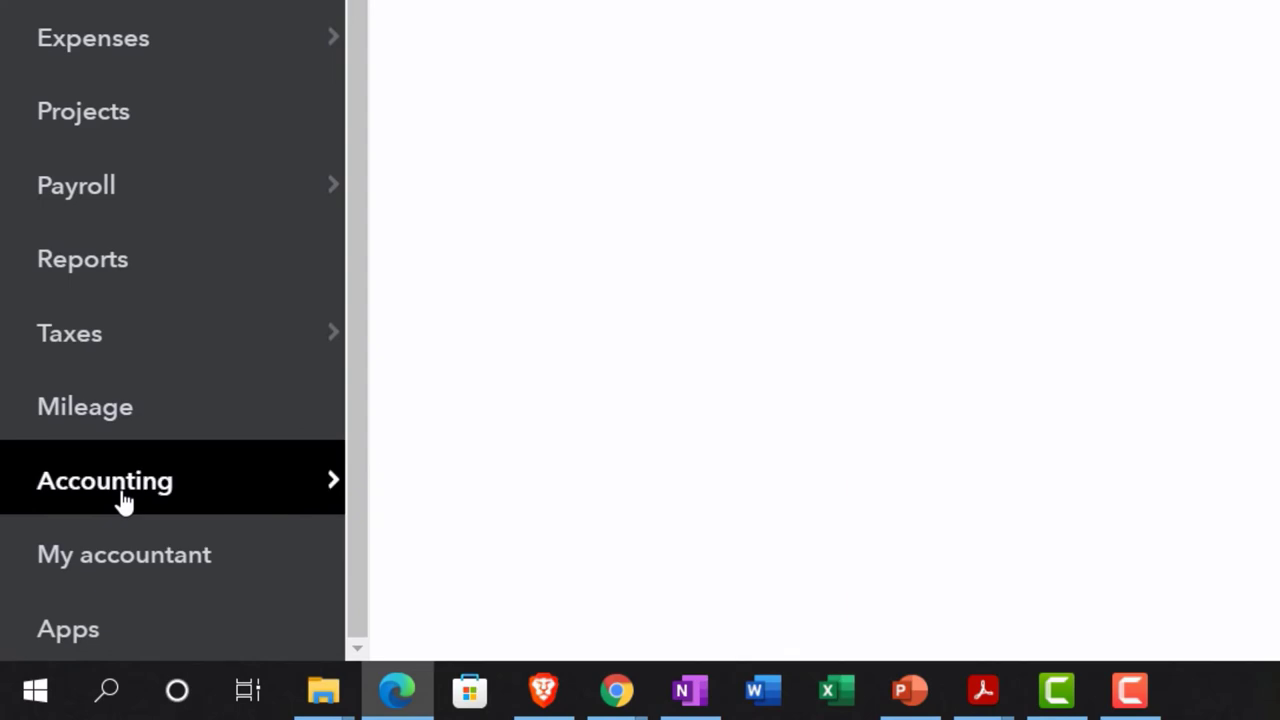
click(1113, 490)
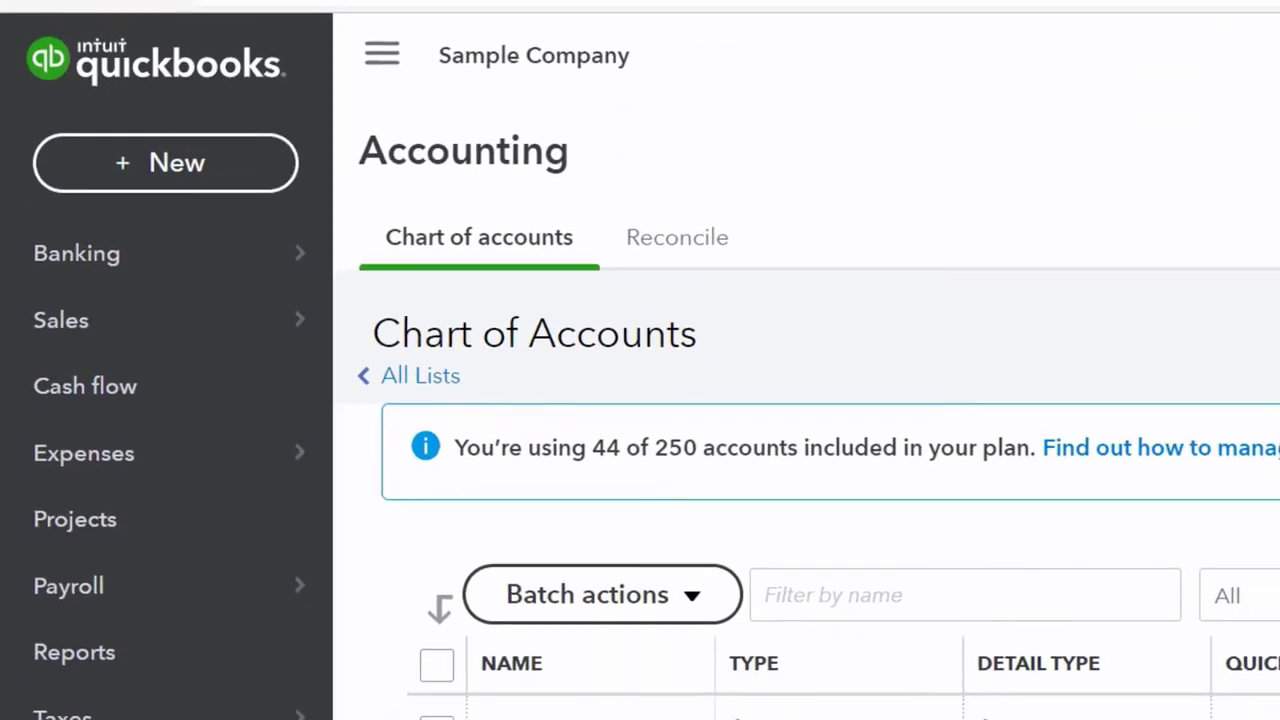
scroll(1063, 623, down, 1)
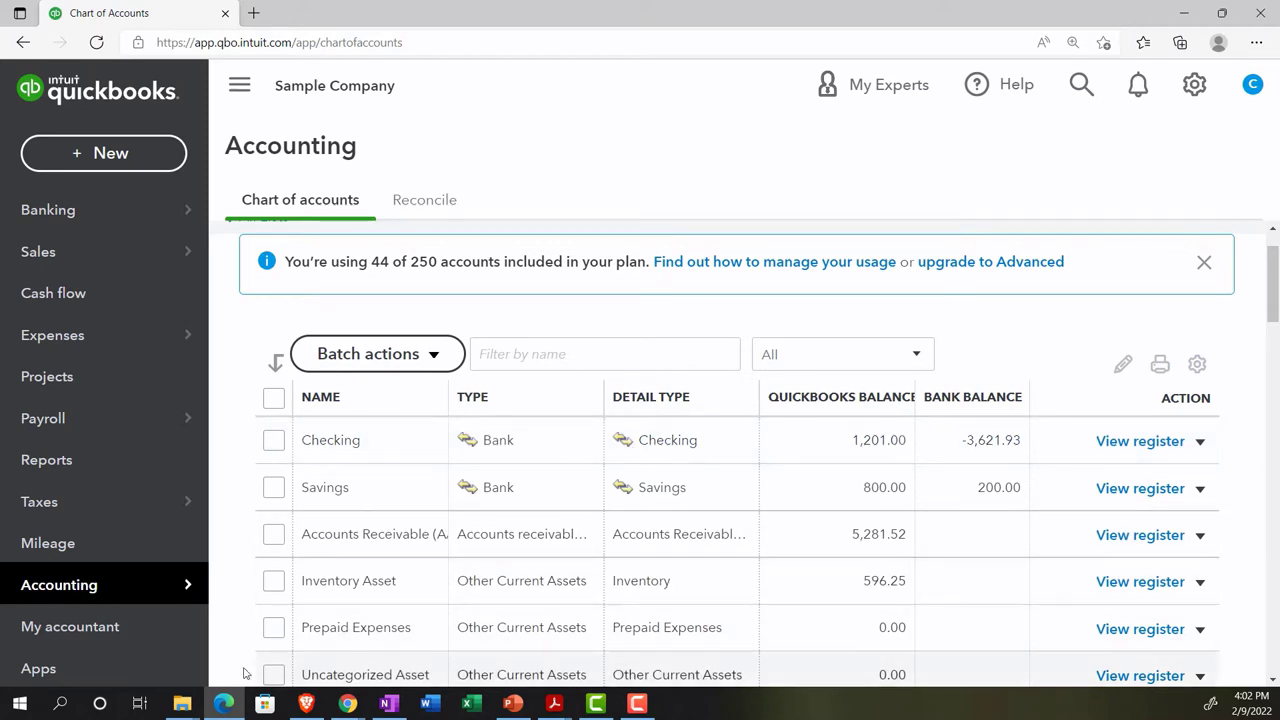
- Switch back to the practice file and open Bookkeeping > Transactions with the sidebar collapsed
click(223, 705)
click(40, 140)
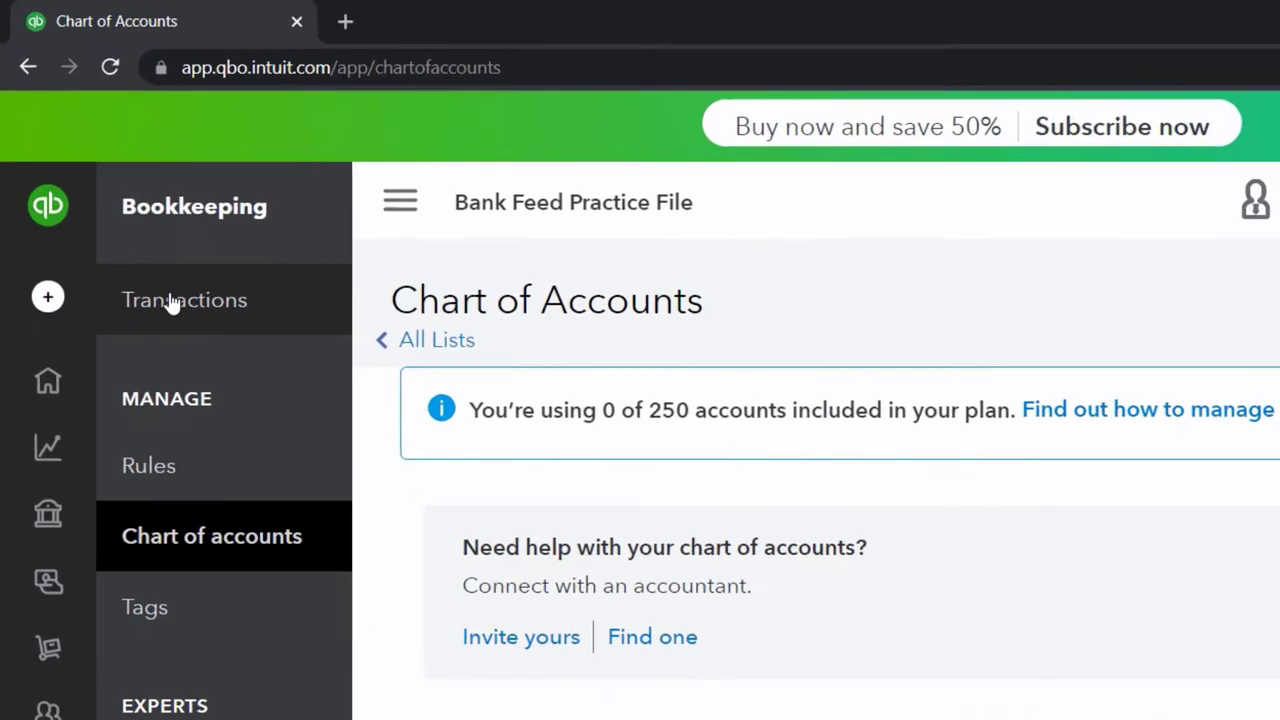
click(118, 210)
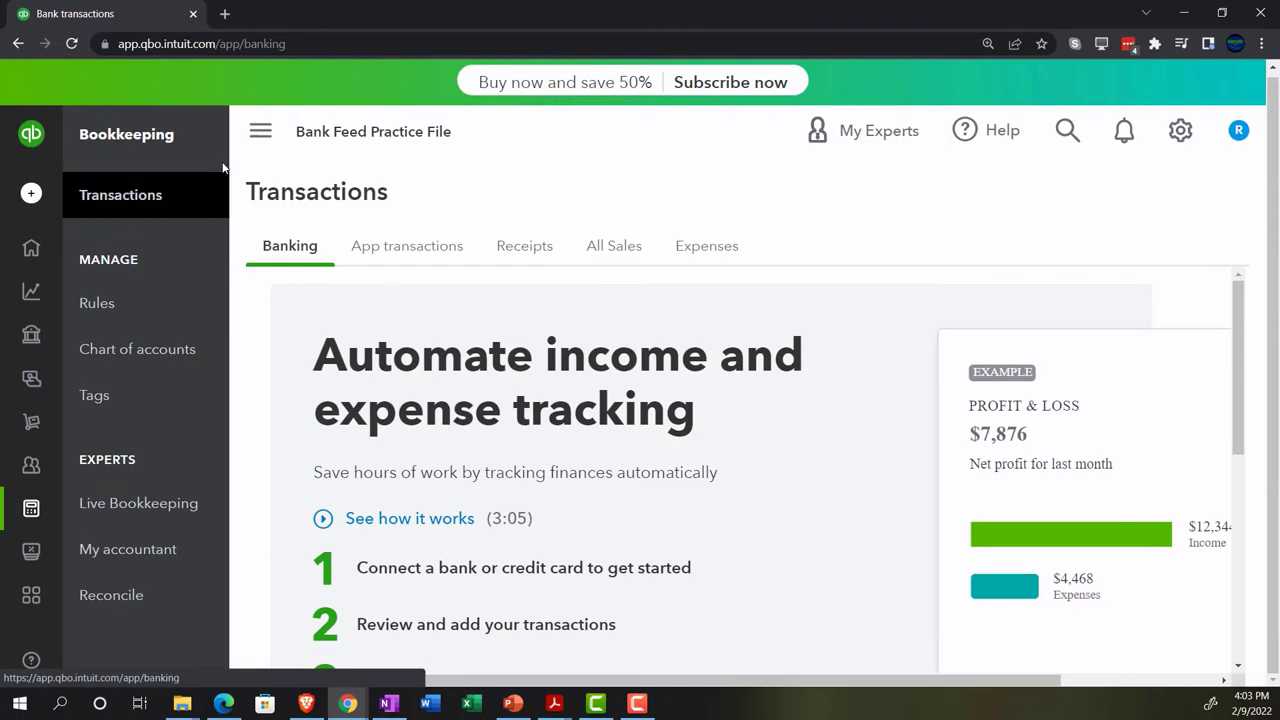
click(255, 131)
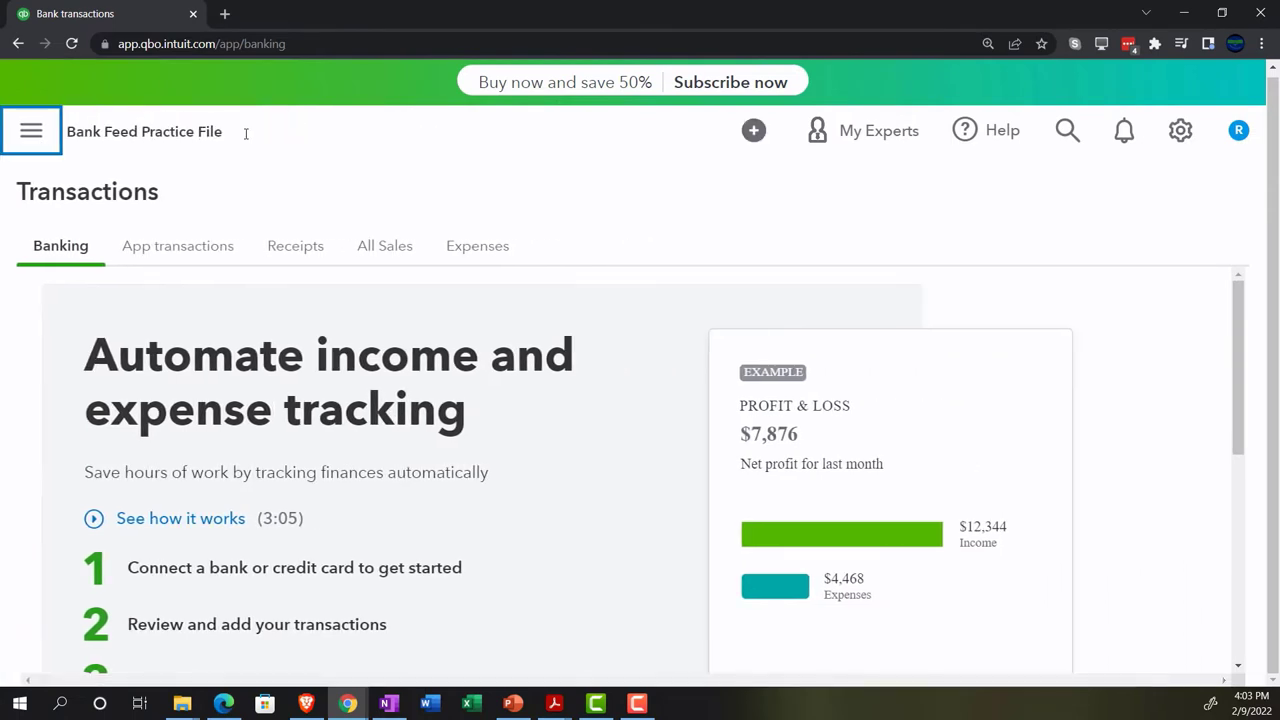
scroll(257, 381, down, 1)
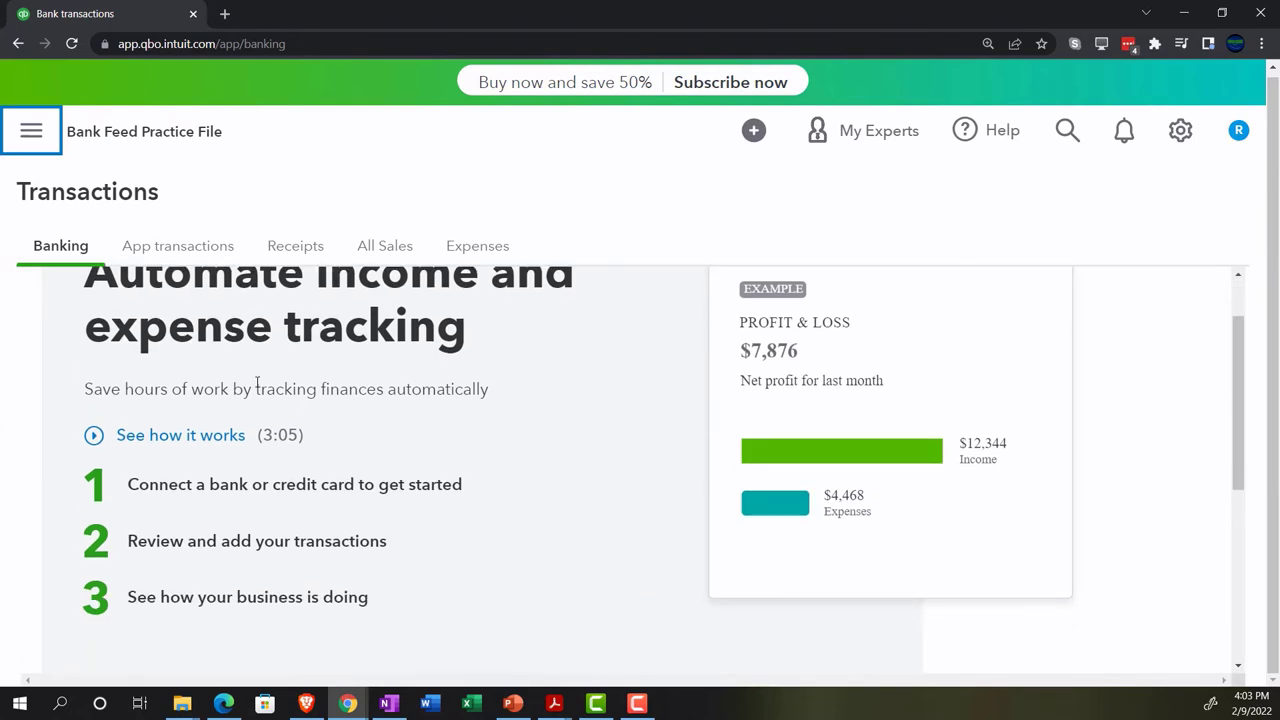
- Scroll down the Banking page to reach the bank connection options
scroll(257, 384, down, 1)
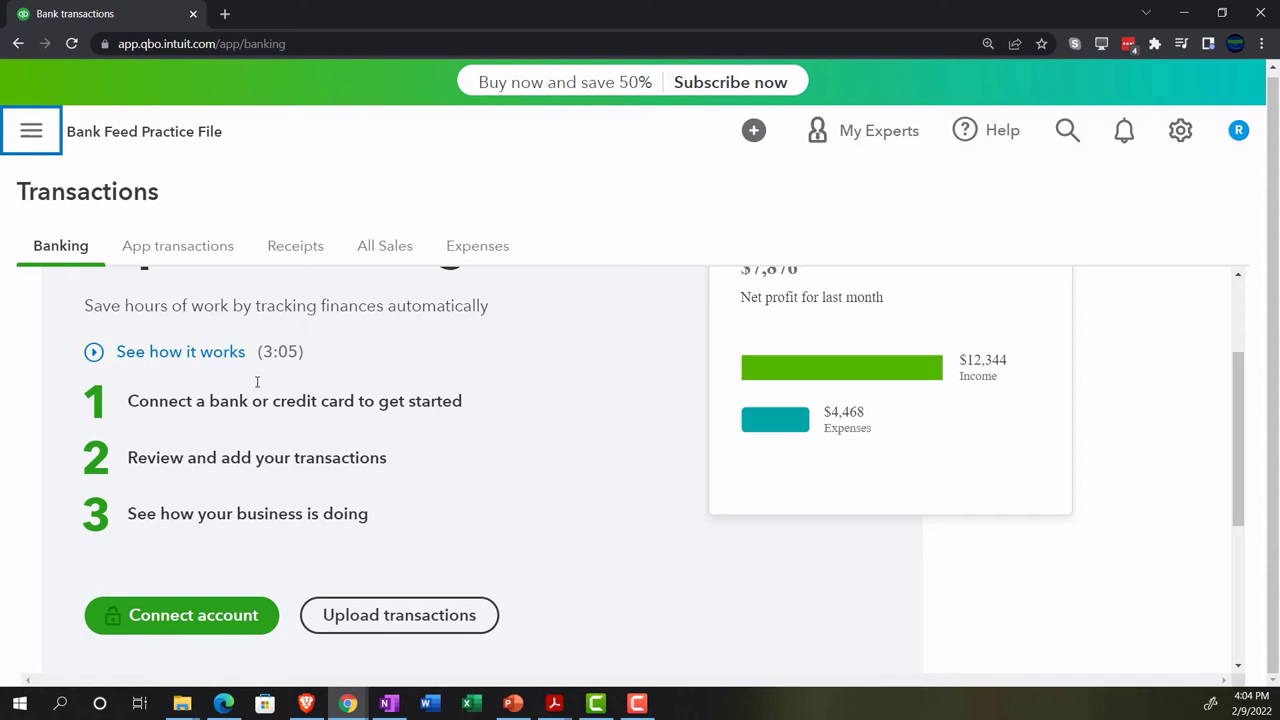
scroll(257, 385, down, 1)
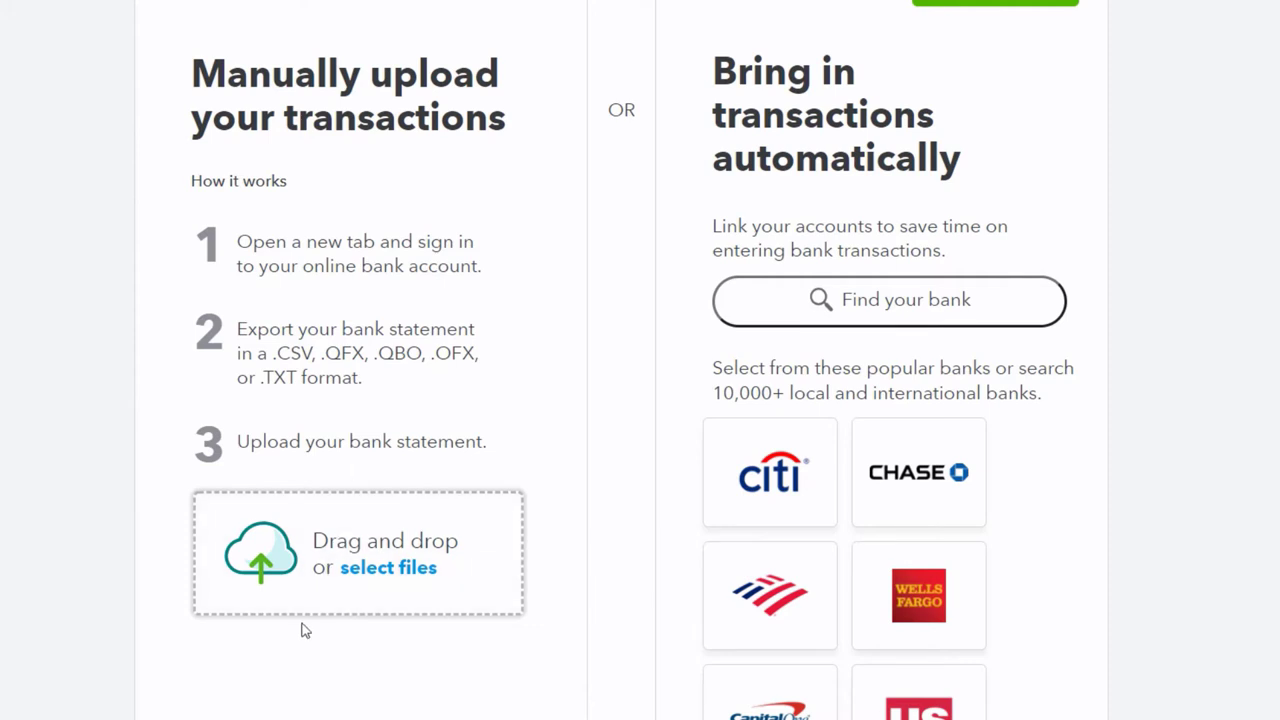
- Scroll through the transaction upload options and back down the Banking transactions page
scroll(486, 517, up, 1)
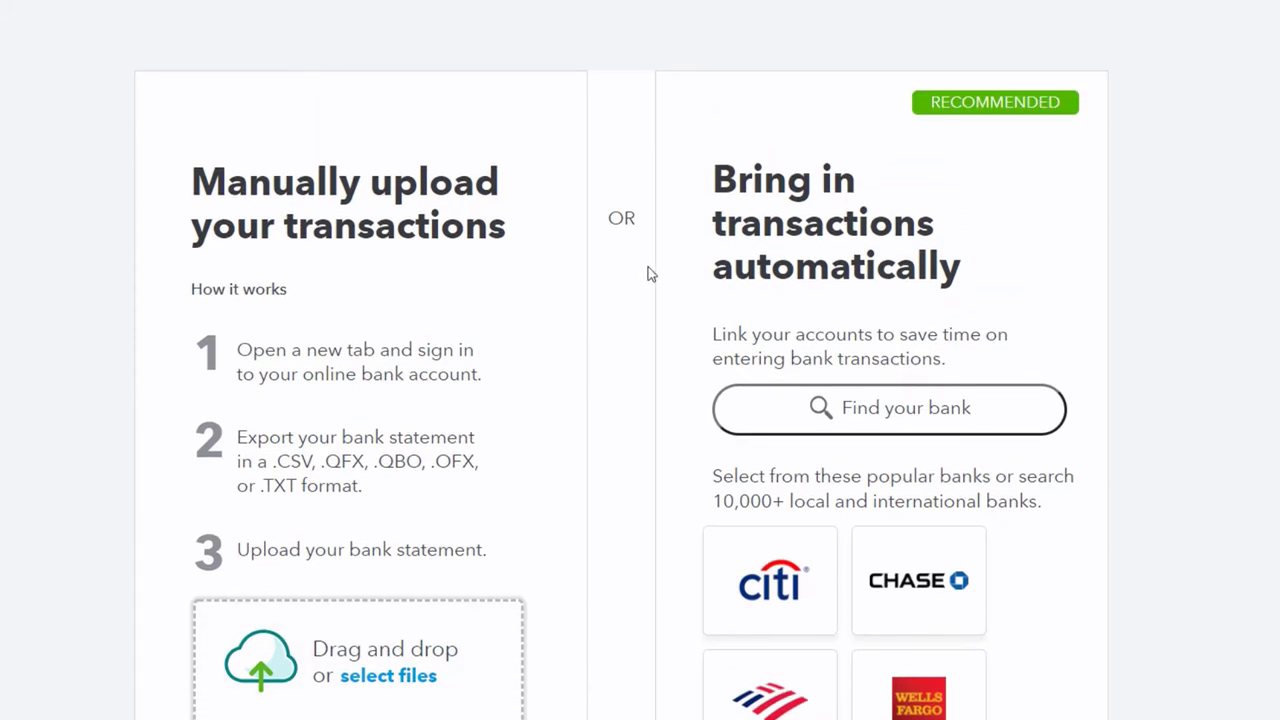
scroll(651, 285, down, 1)
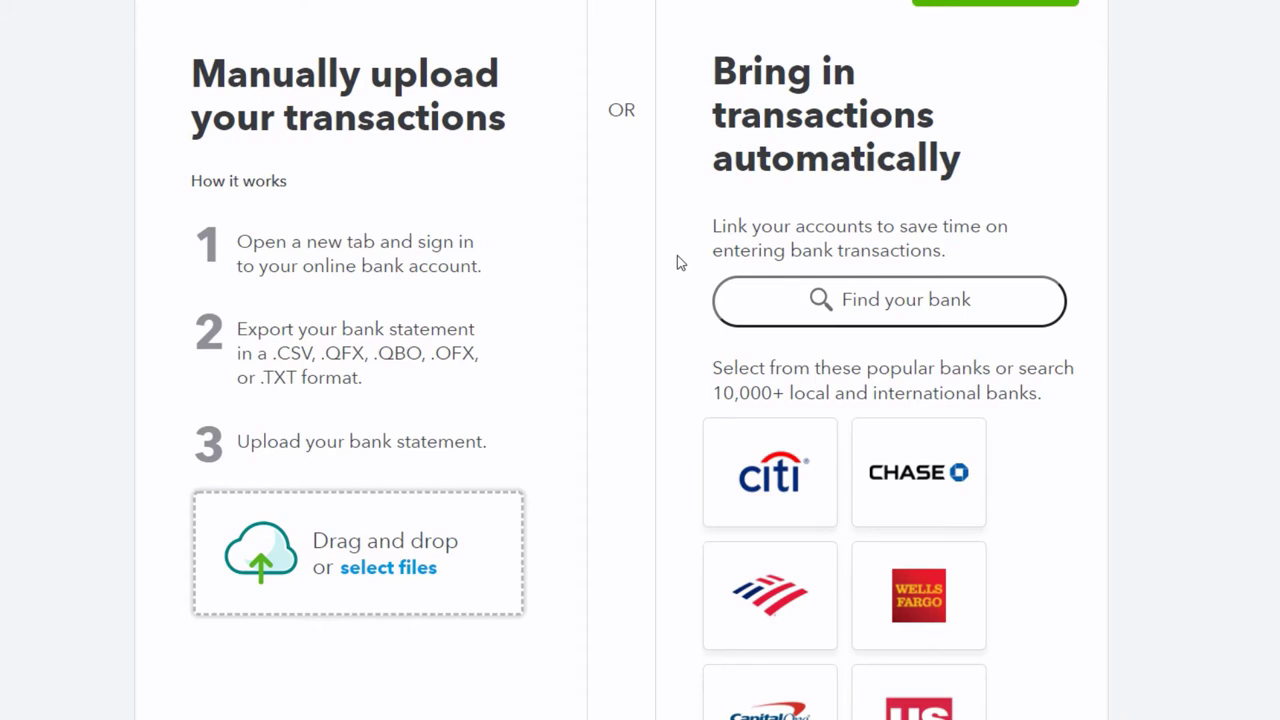
scroll(677, 258, down, 1)
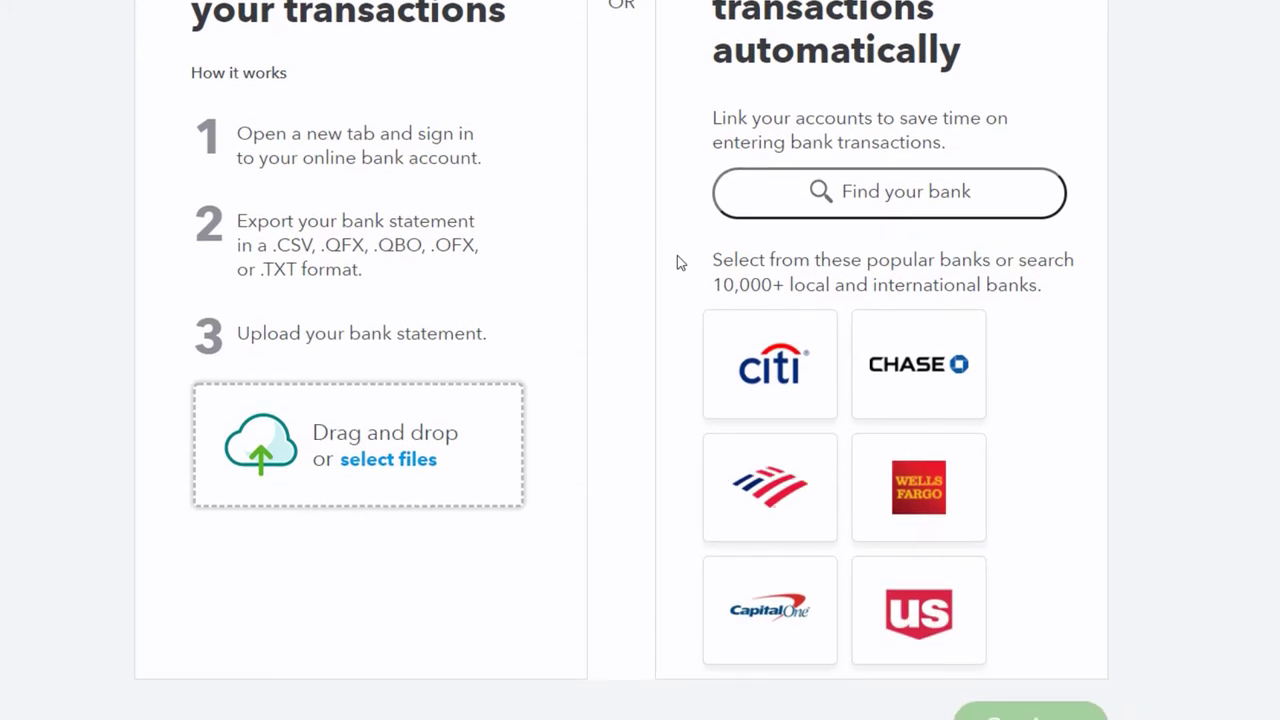
scroll(677, 257, down, 1)
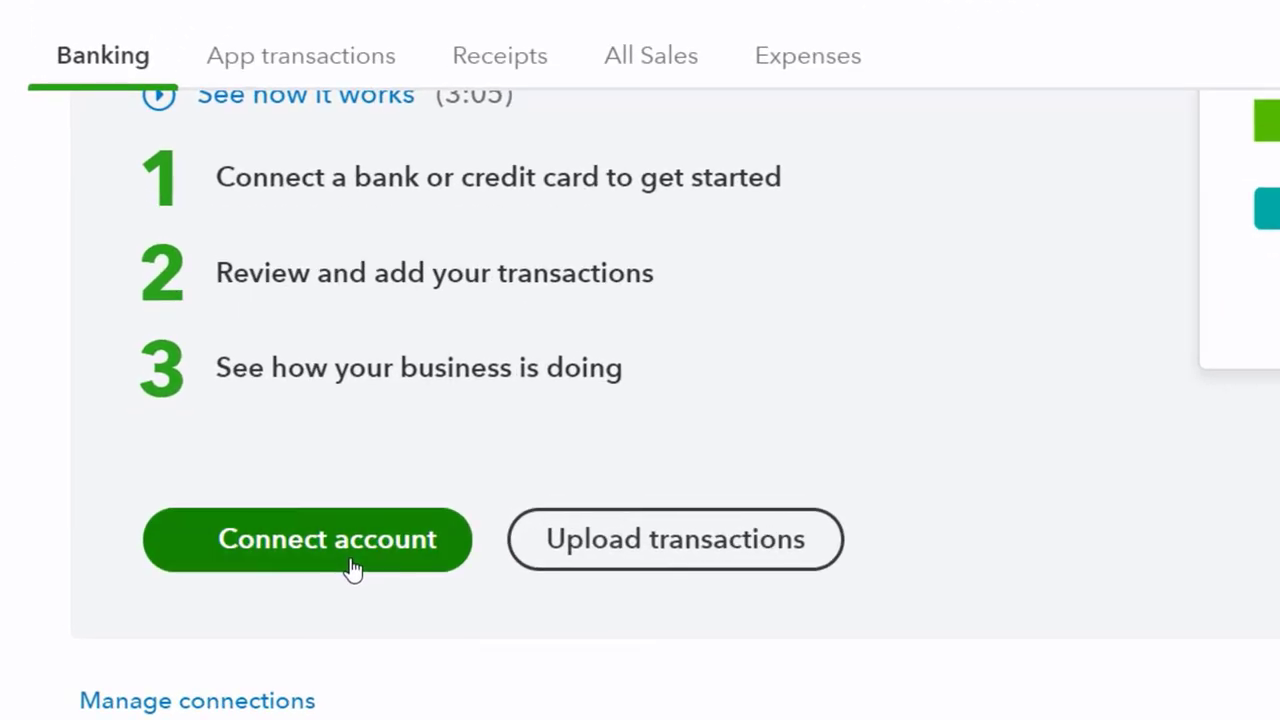
- Start Connect account and expand the popular banks list with Show more
click(207, 549)
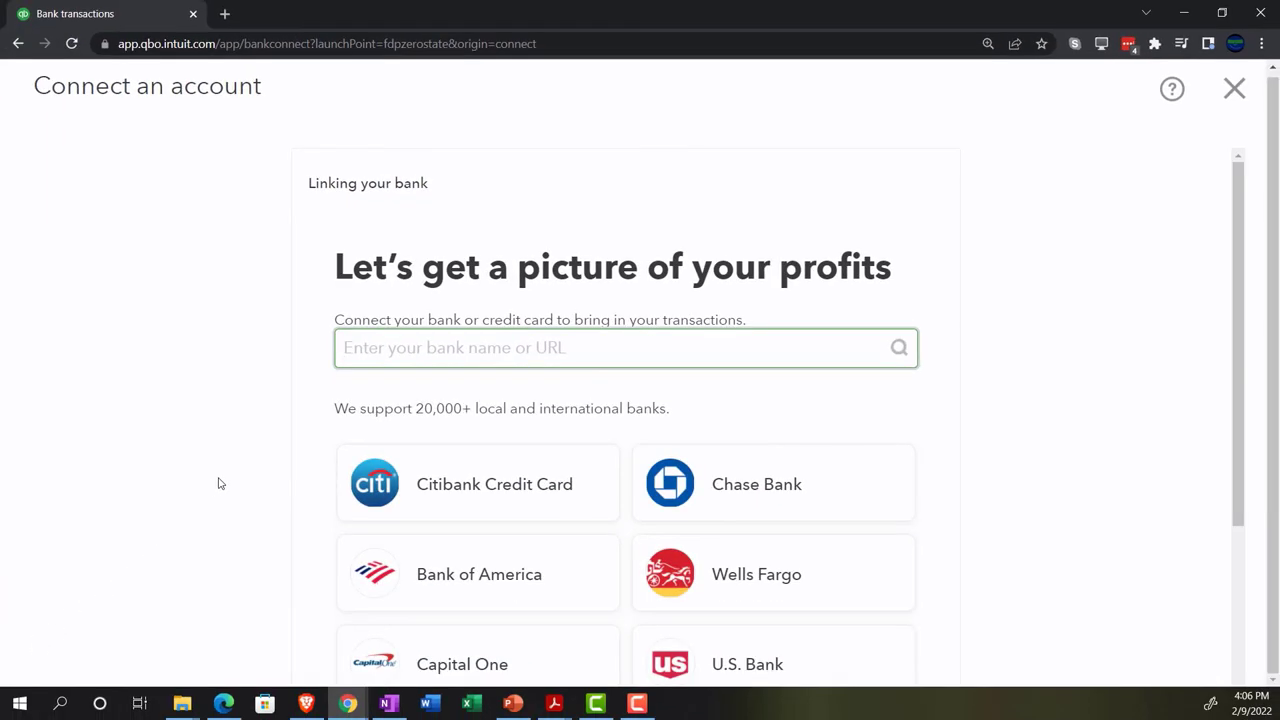
scroll(220, 478, down, 2)
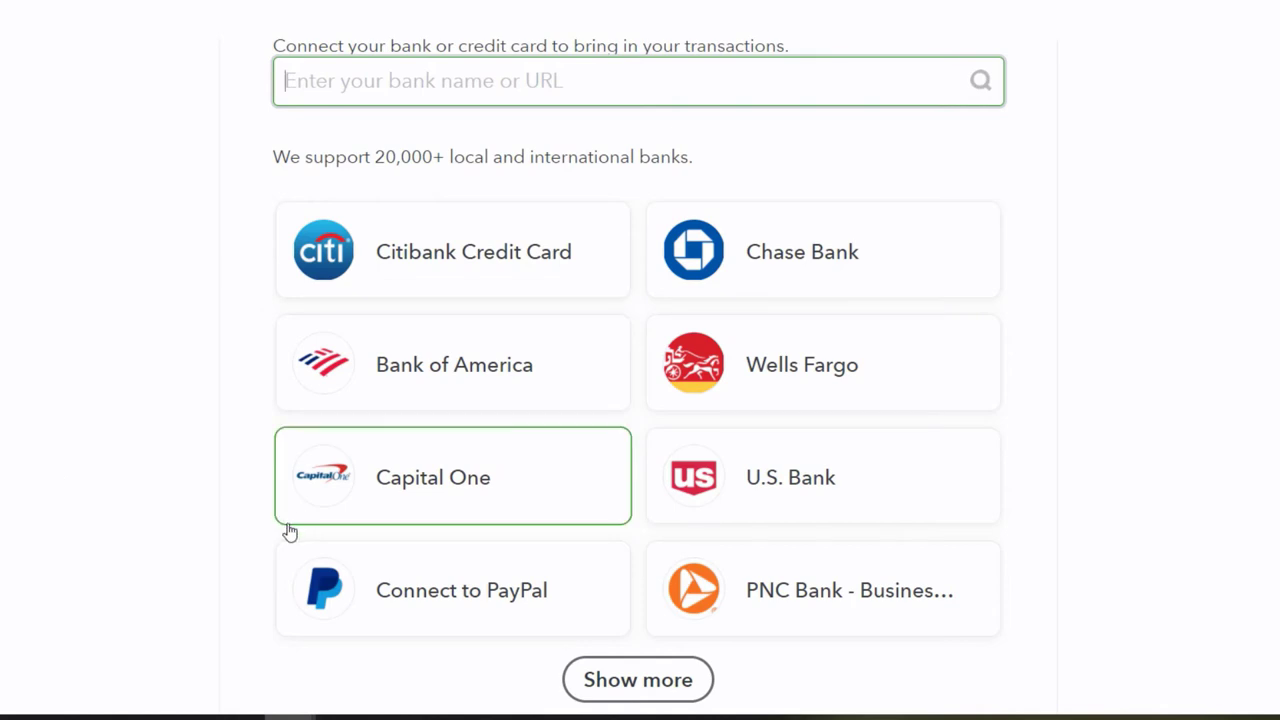
click(603, 680)
scroll(213, 517, down, 2)
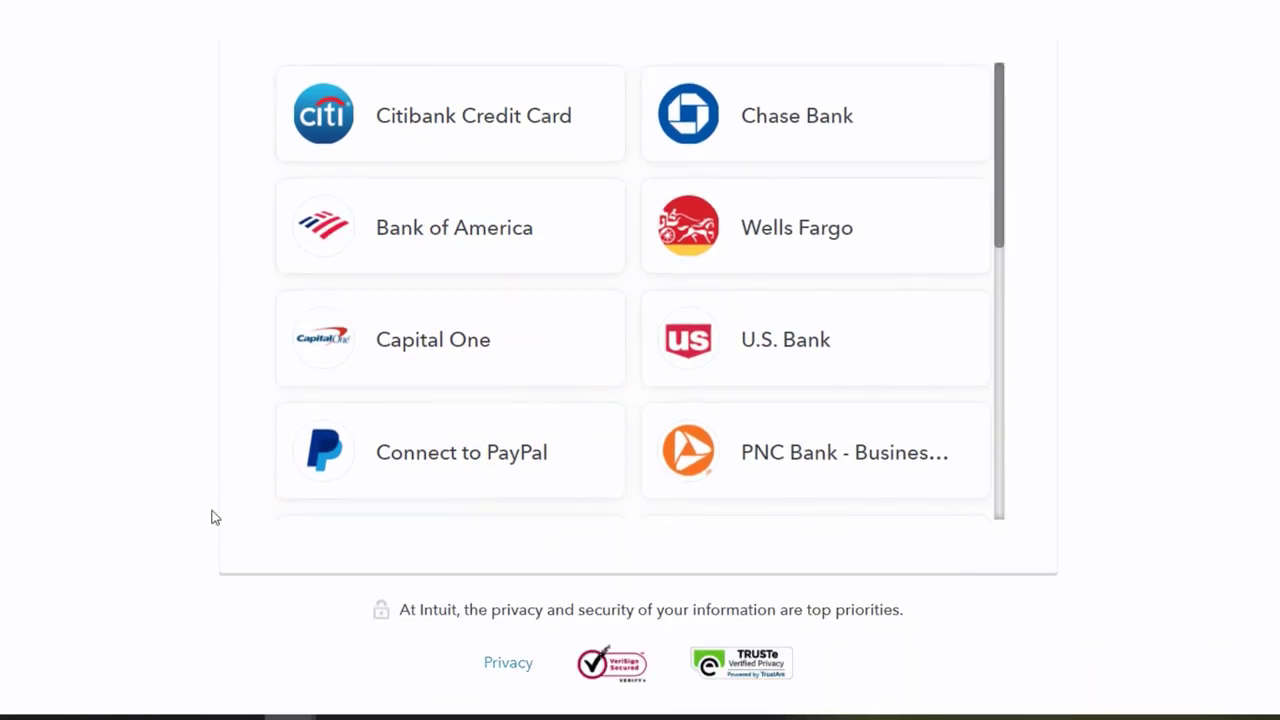
scroll(213, 517, up, 5)
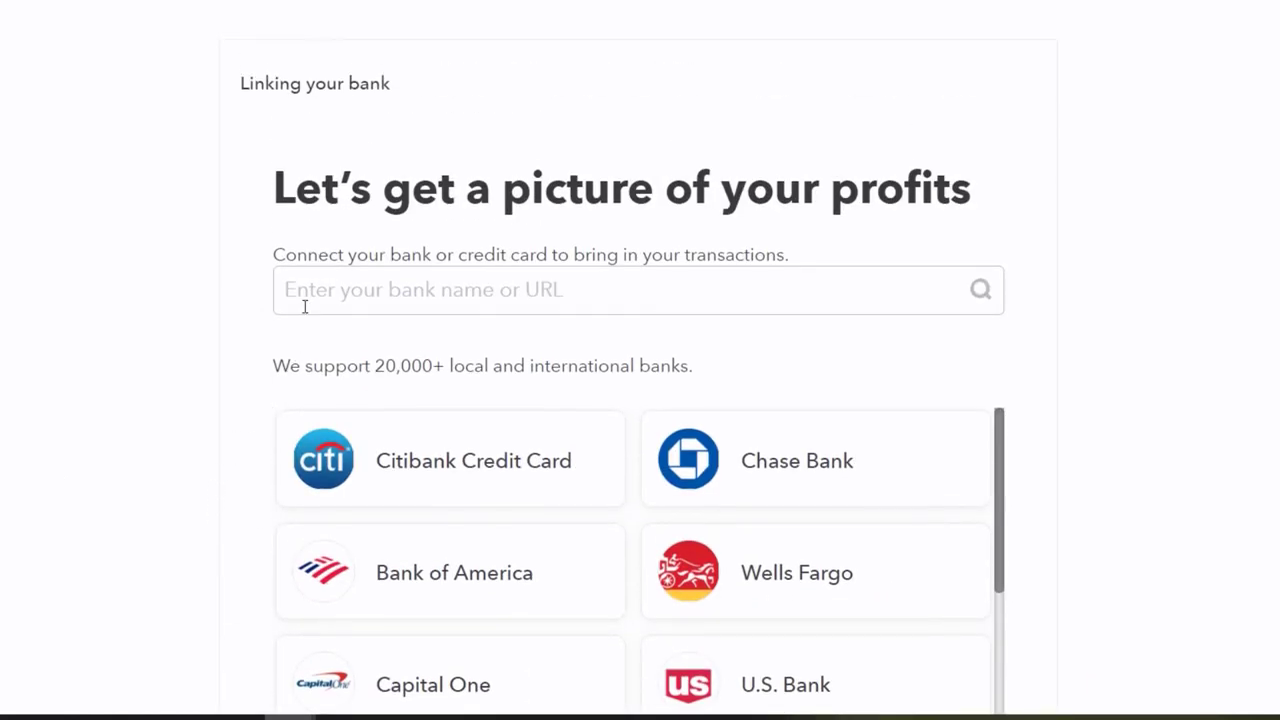
click(305, 296)
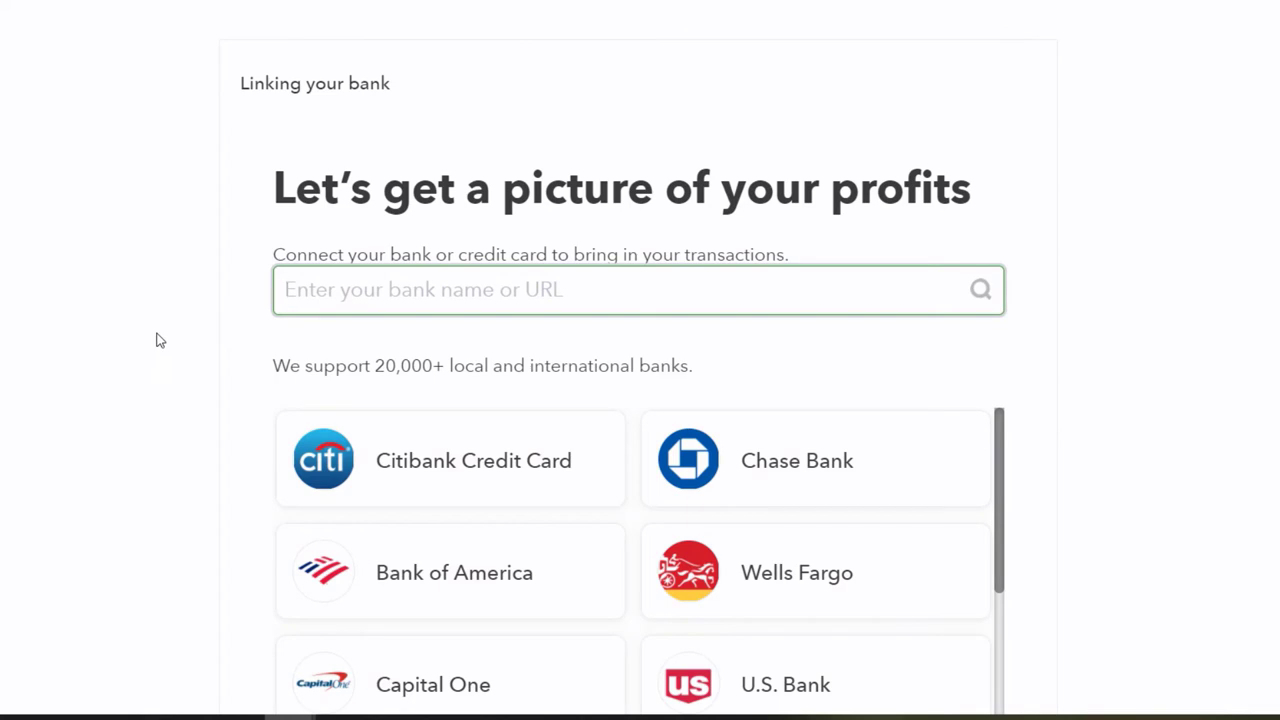
text(bank)
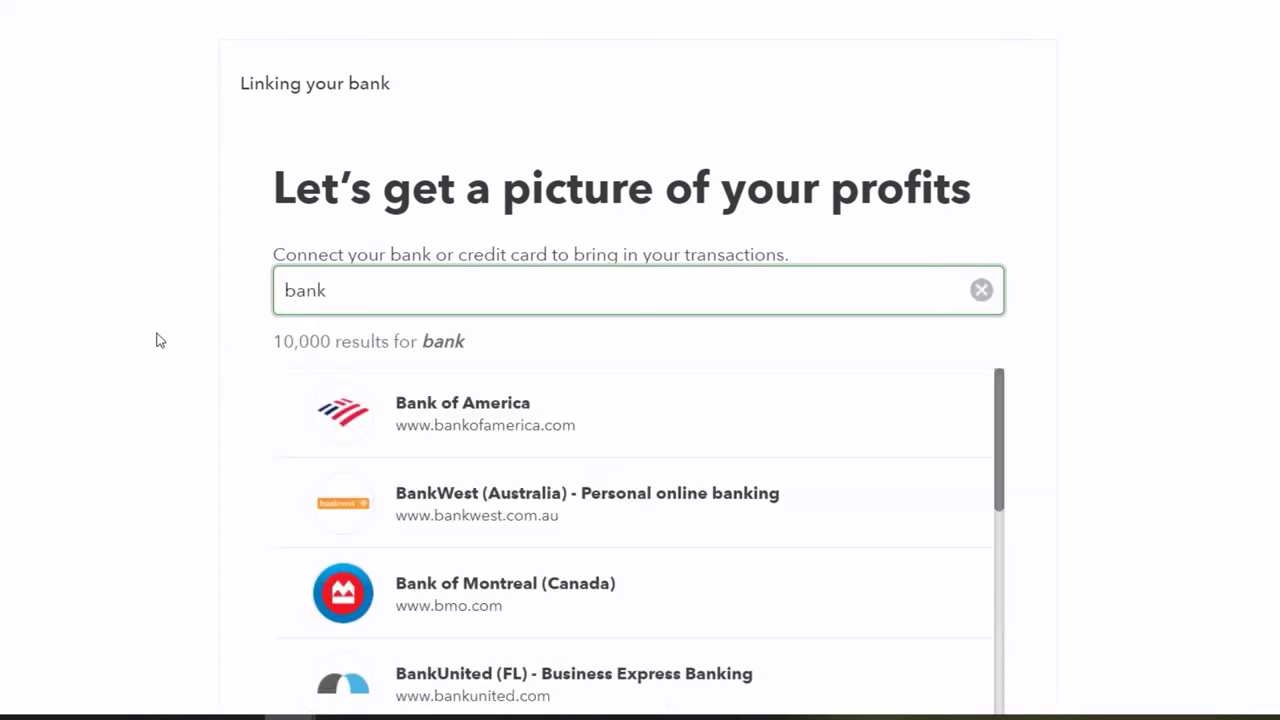
scroll(249, 394, down, 1)
scroll(293, 407, down, 1)
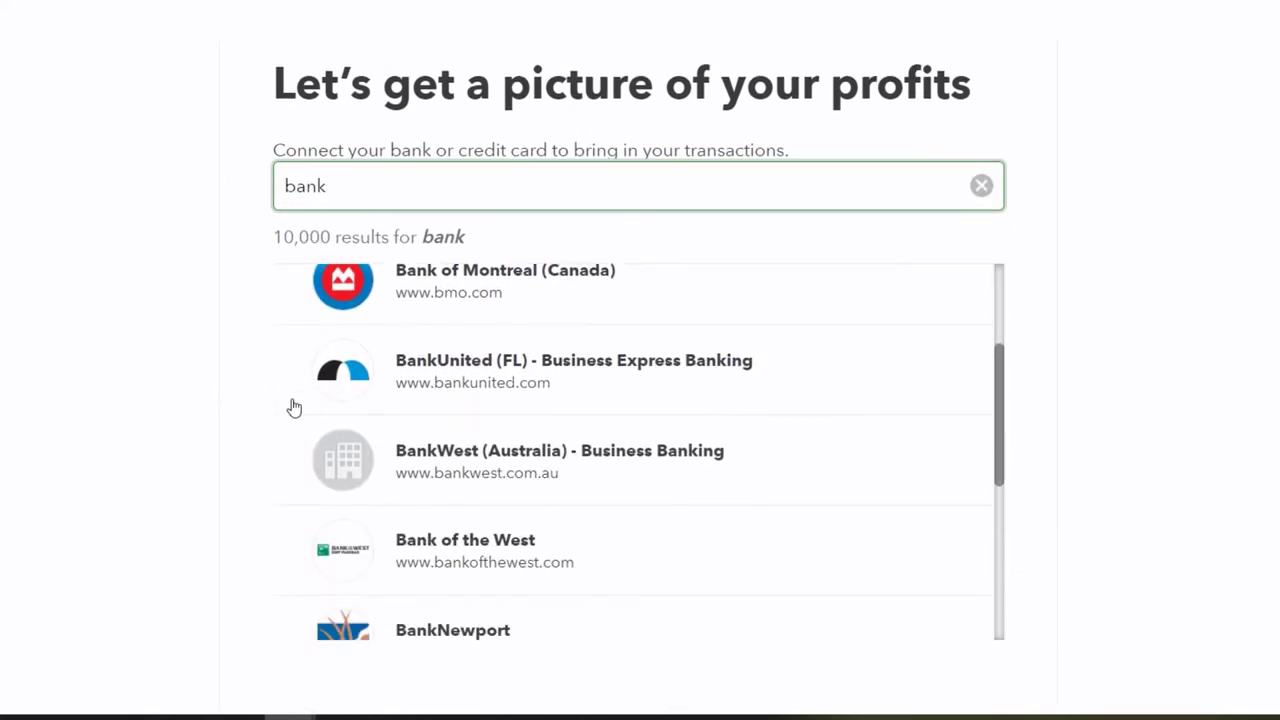
scroll(293, 407, down, 1)
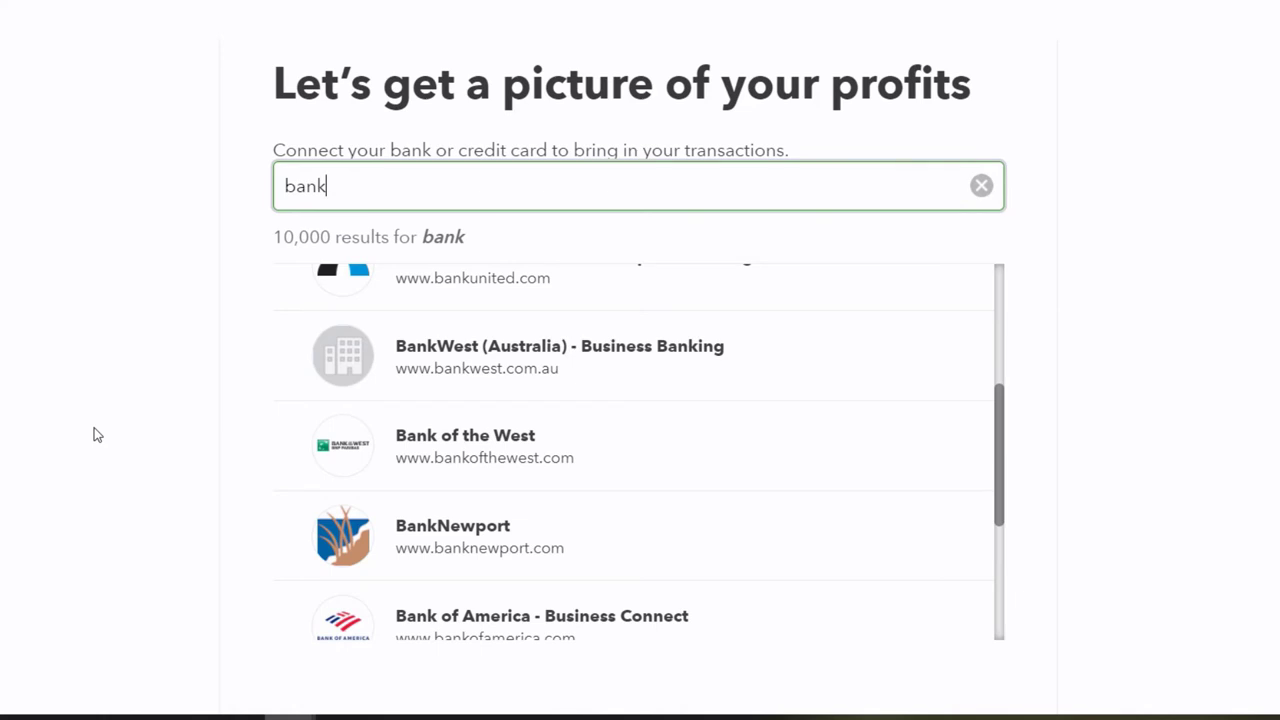
key(BackSpace)
key(BackSpace)
key(BackSpace)
key(BackSpace)
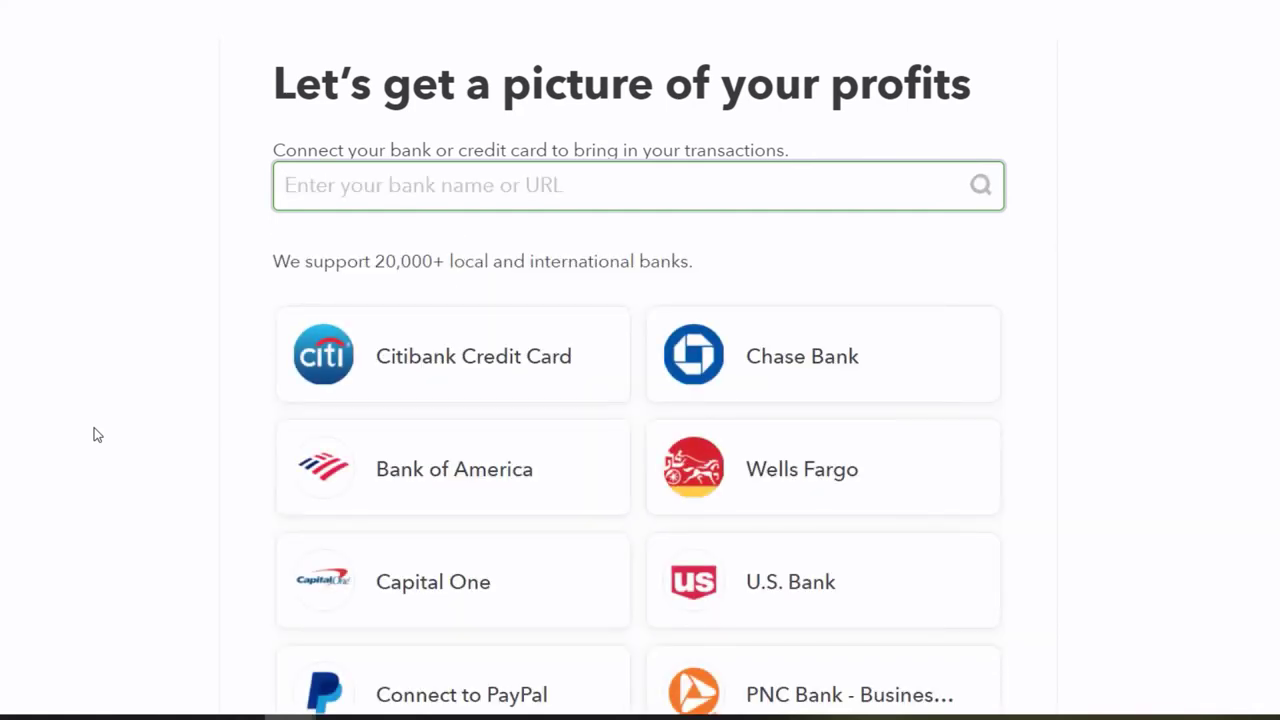
text(a)
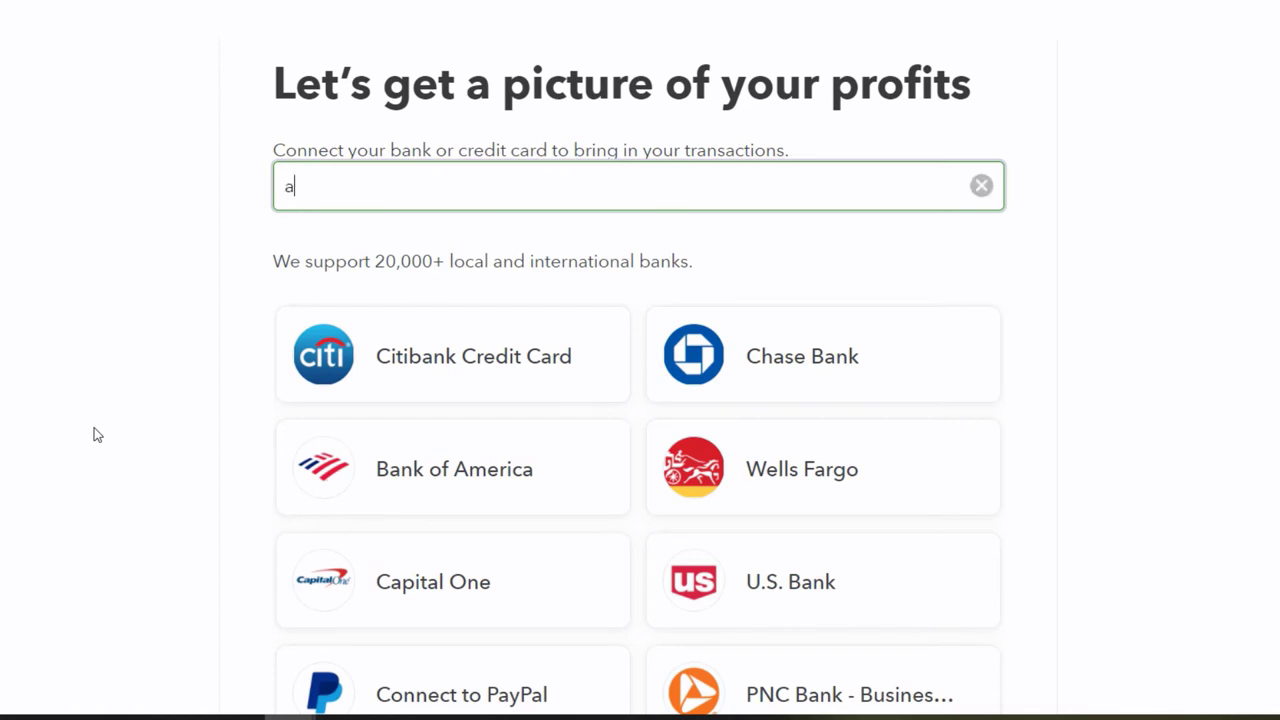
text(mer)
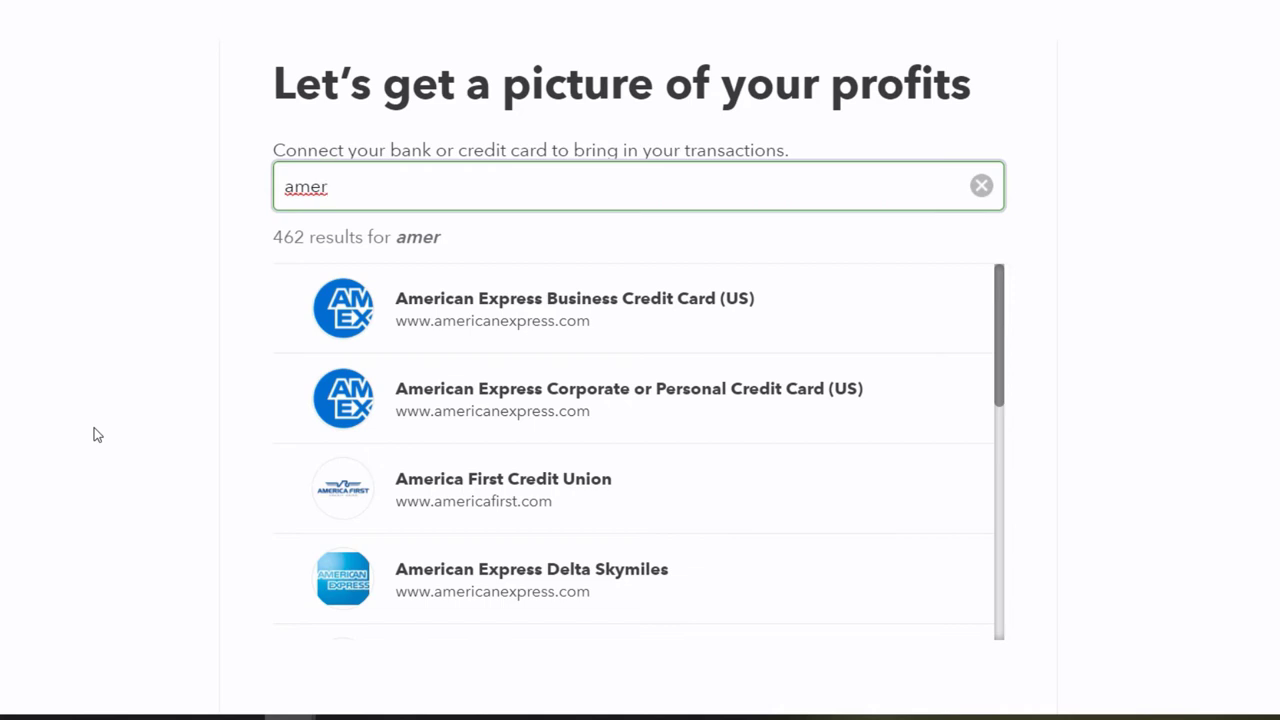
key(BackSpace)
key(BackSpace)
key(BackSpace)
key(BackSpace)
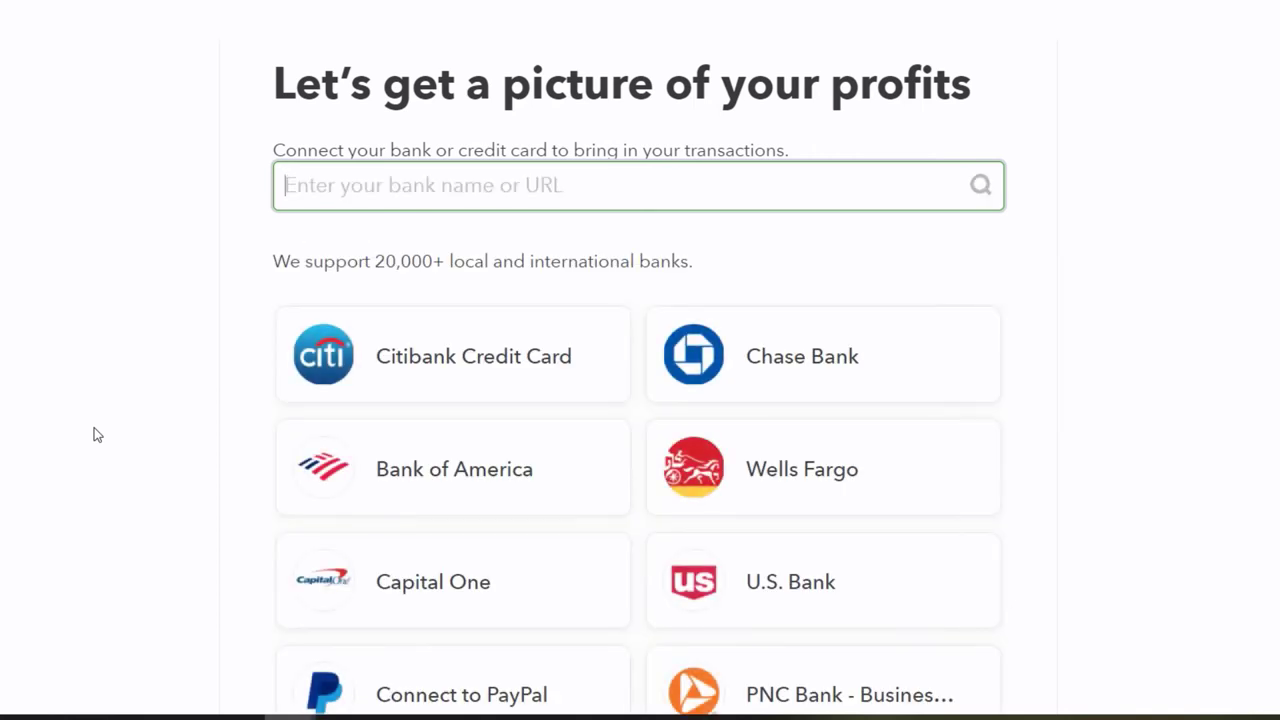
text(Pa)
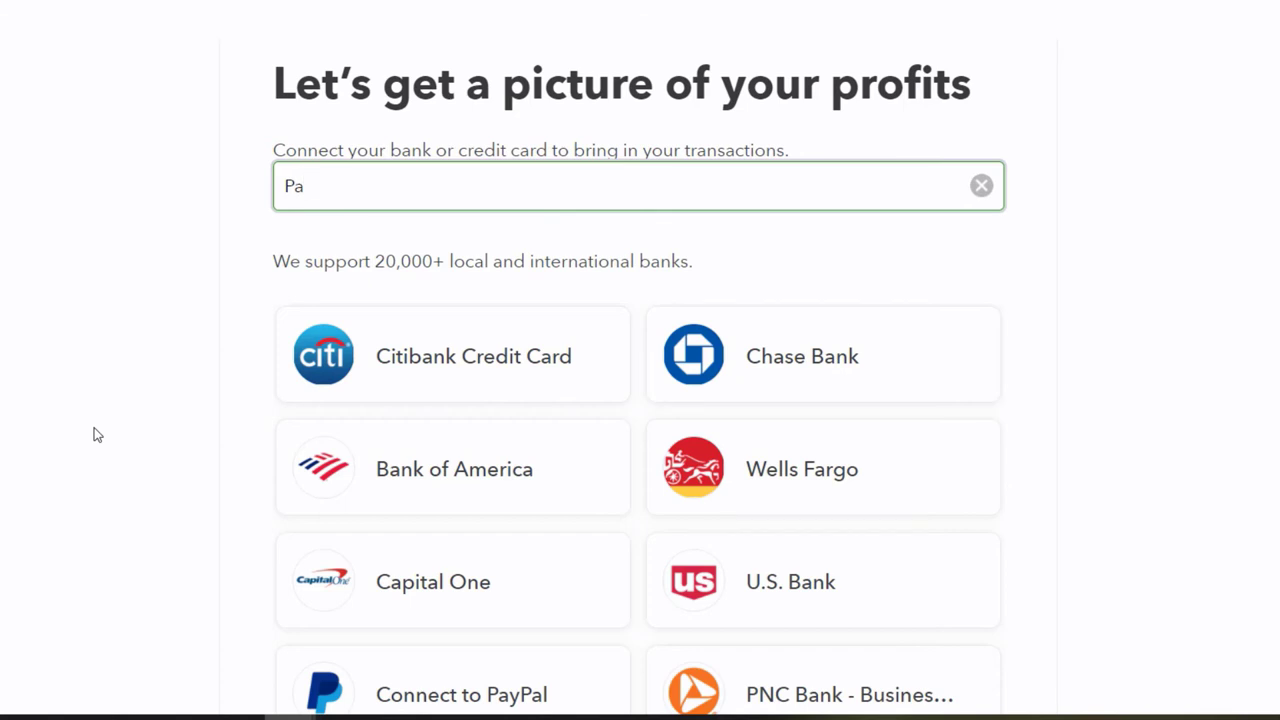
text(y)
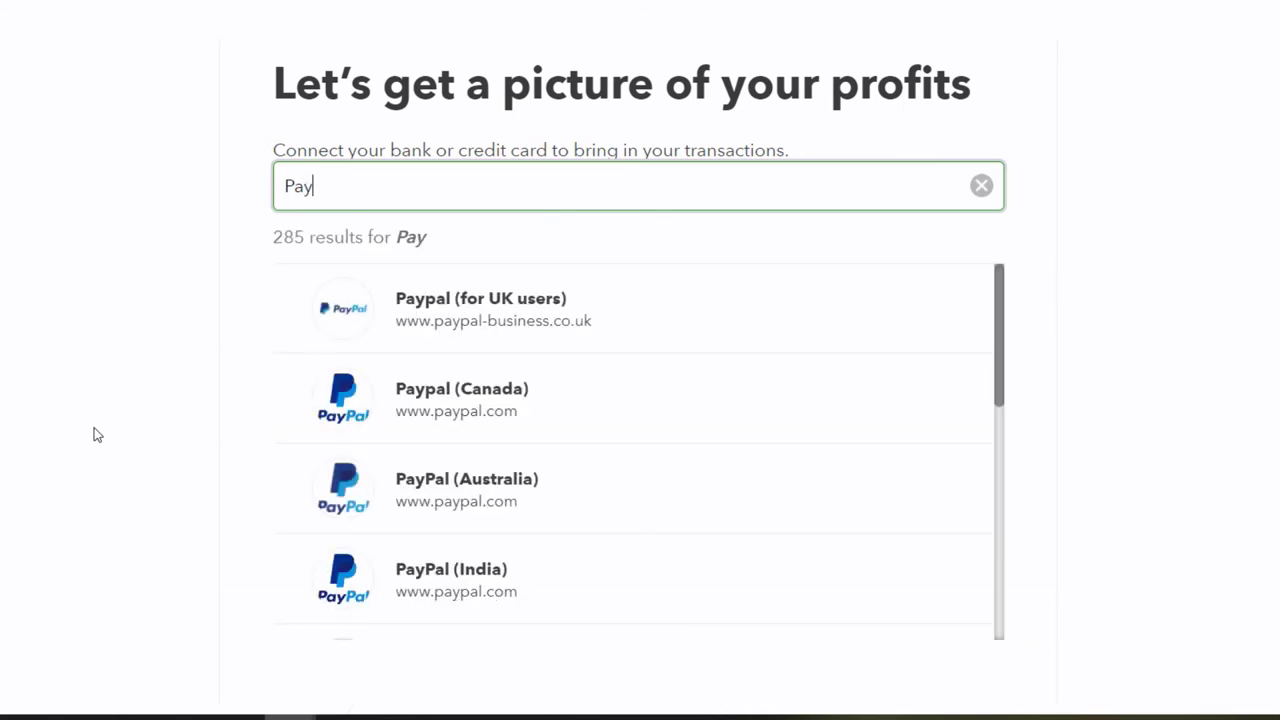
scroll(97, 434, down, 1)
scroll(294, 437, down, 3)
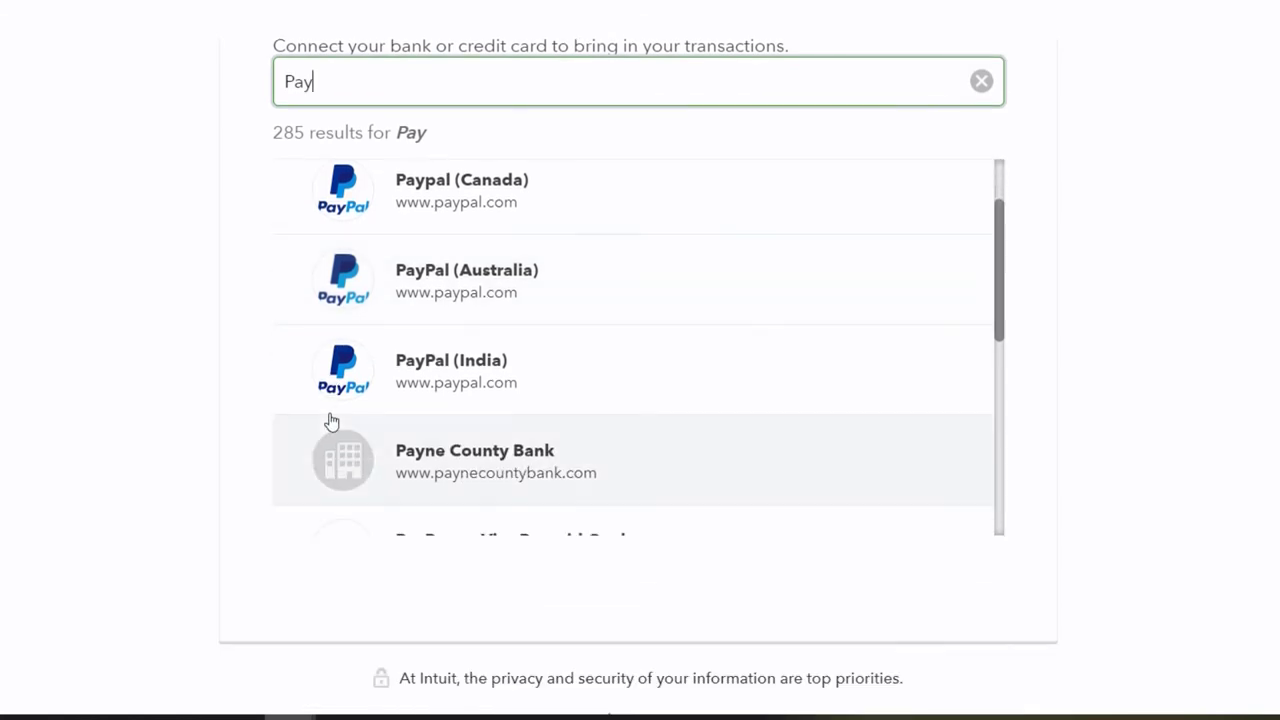
scroll(131, 466, up, 1)
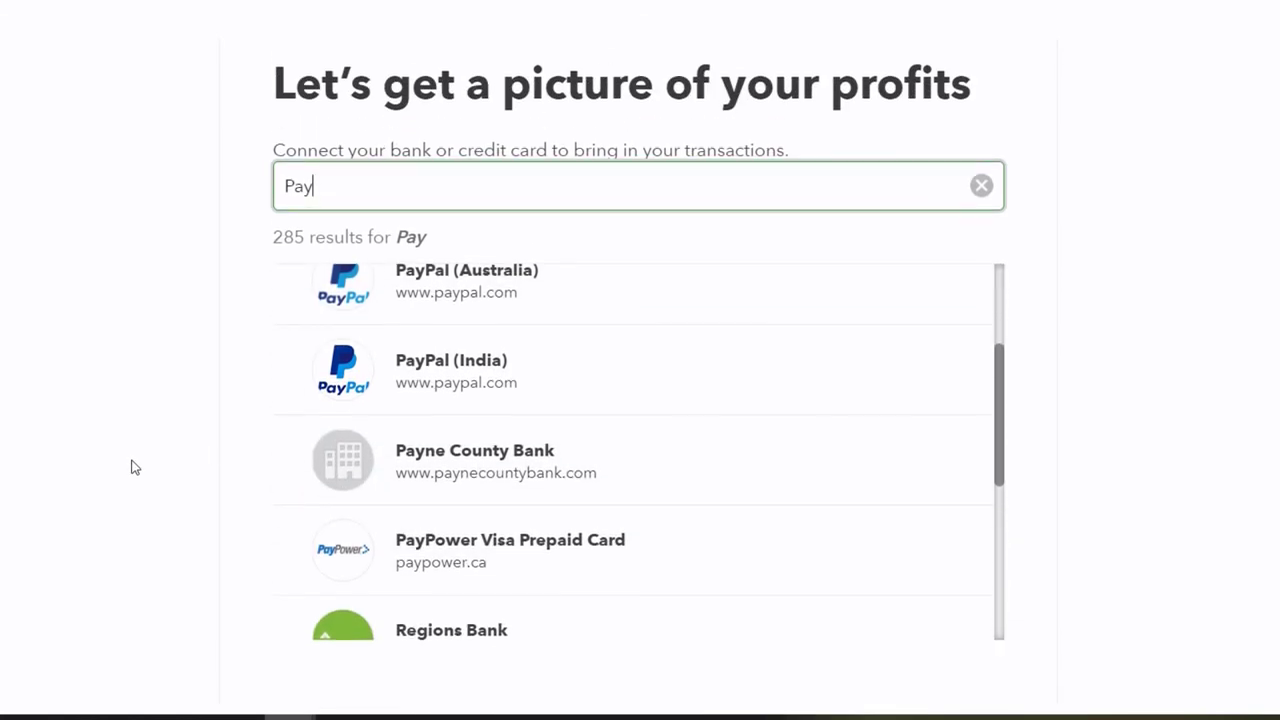
scroll(309, 460, up, 3)
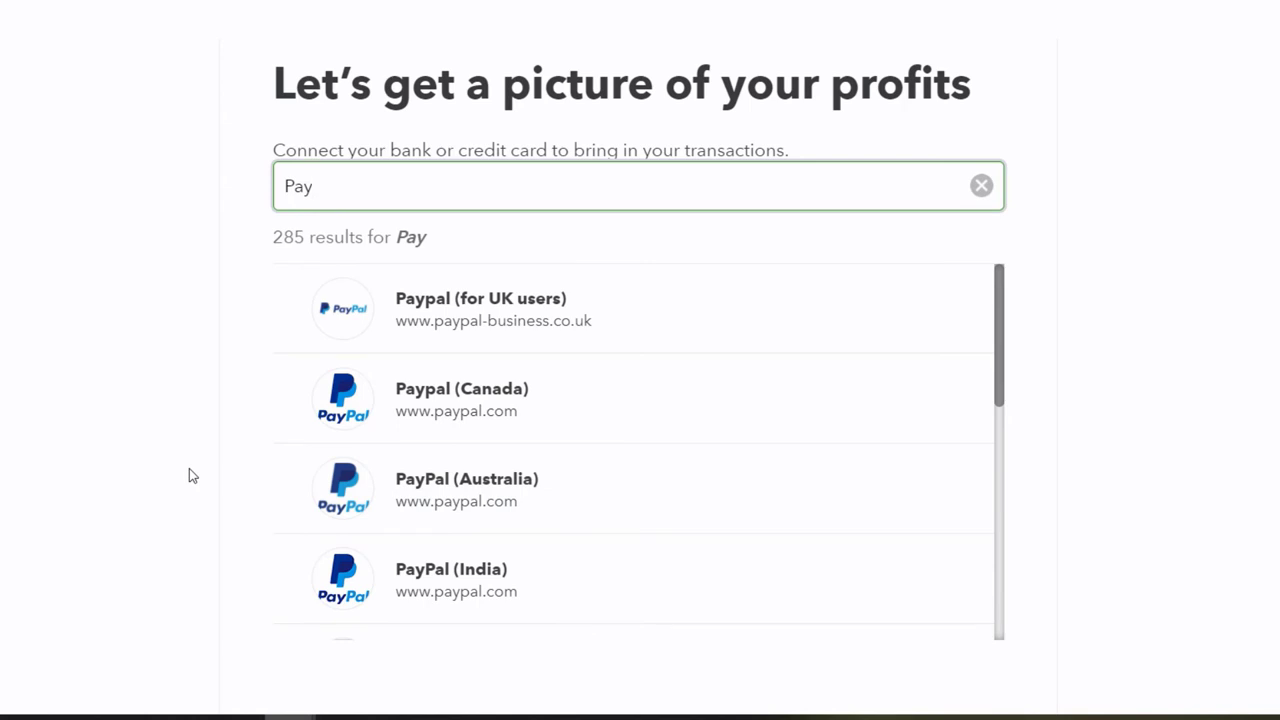
key(BackSpace)
key(BackSpace)
key(BackSpace)
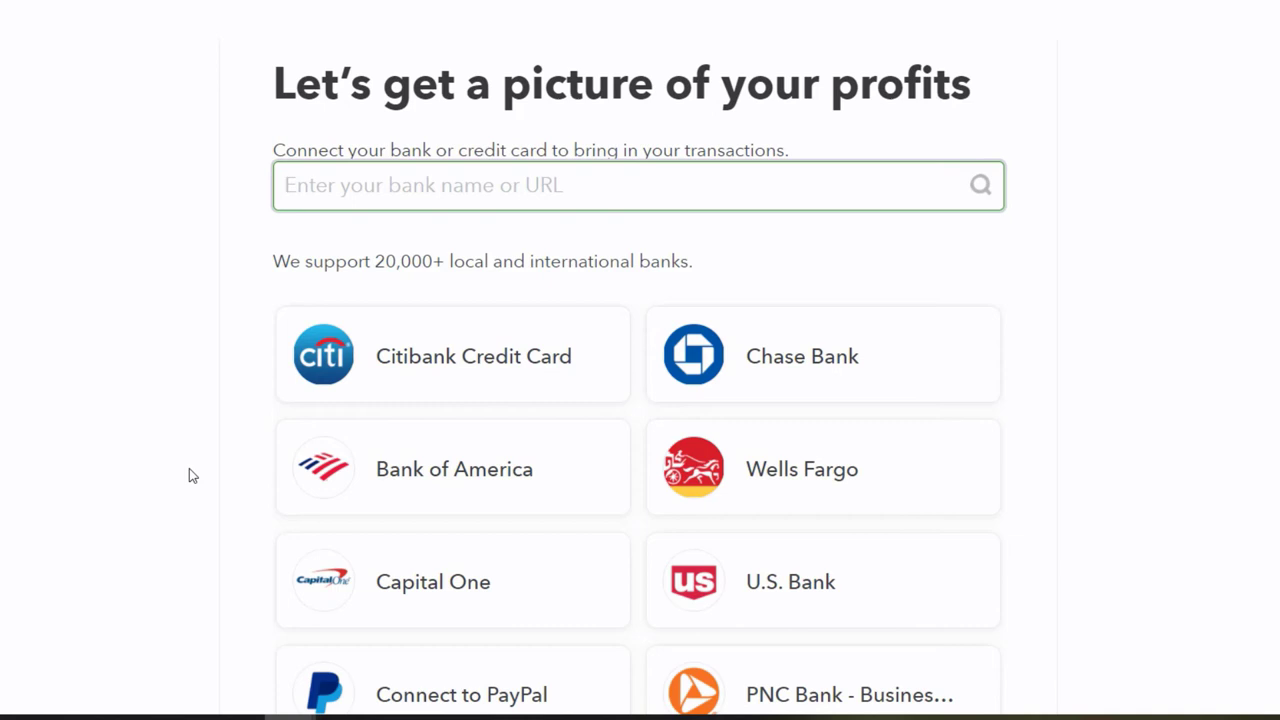
- Select Bank of America as the bank, then close its sign-in popup window
click(418, 473)
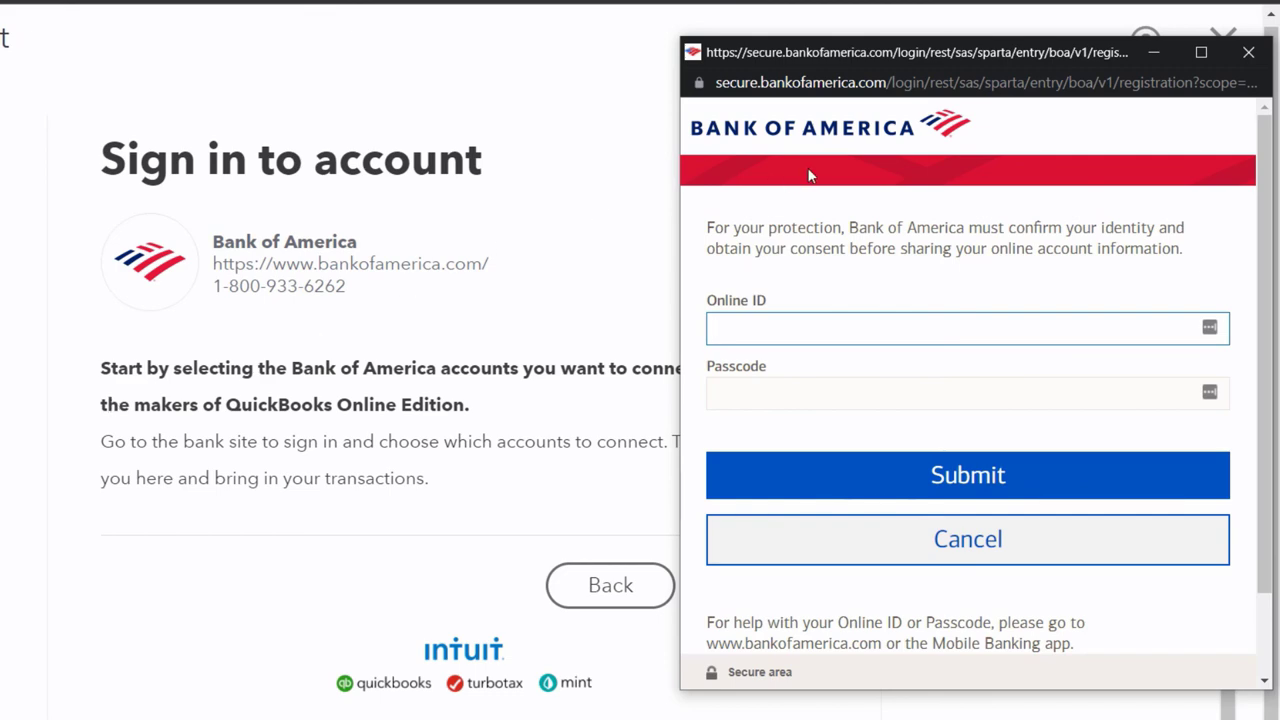
click(1248, 52)
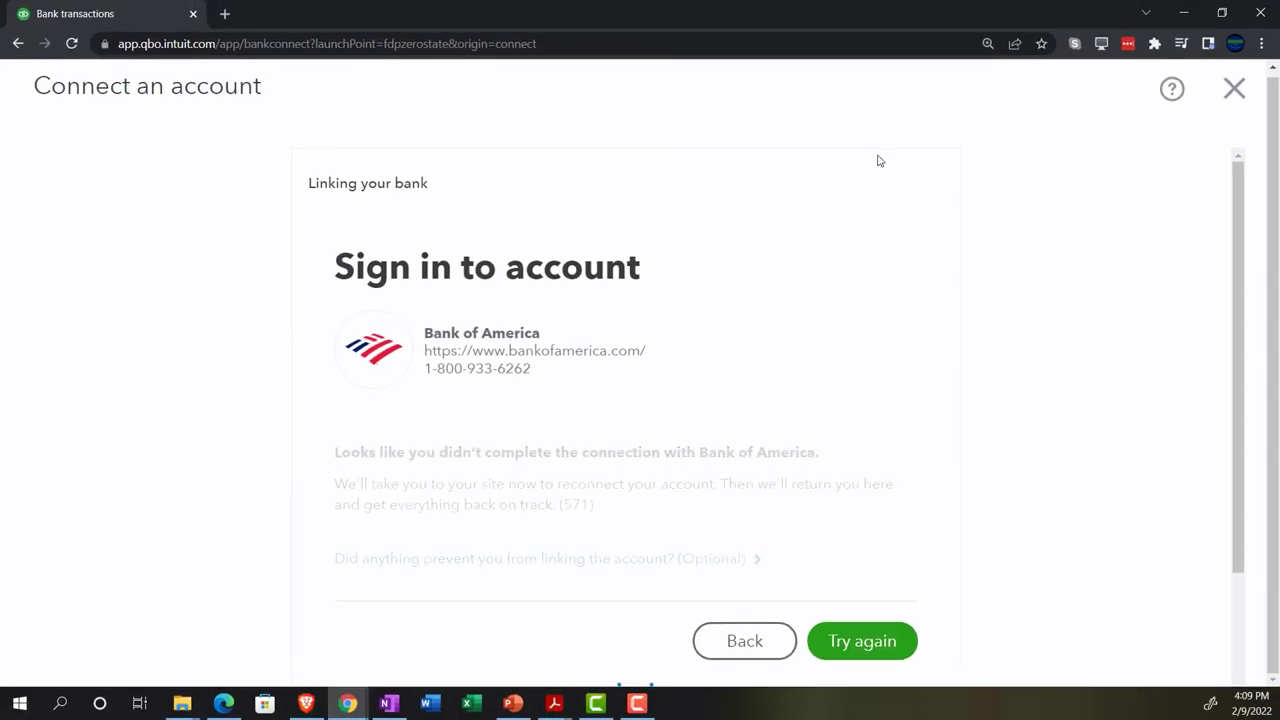
- Exit the Connect an account flow and reopen the sidebar navigation
click(1234, 88)
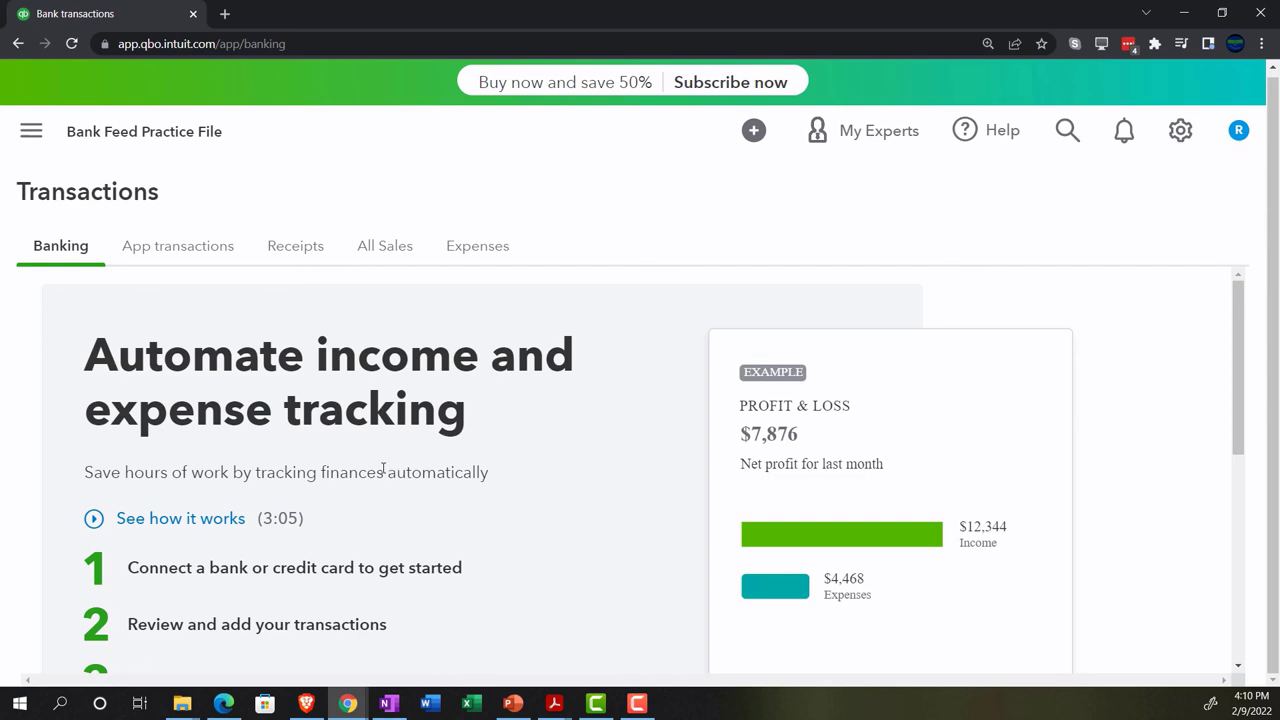
click(33, 133)
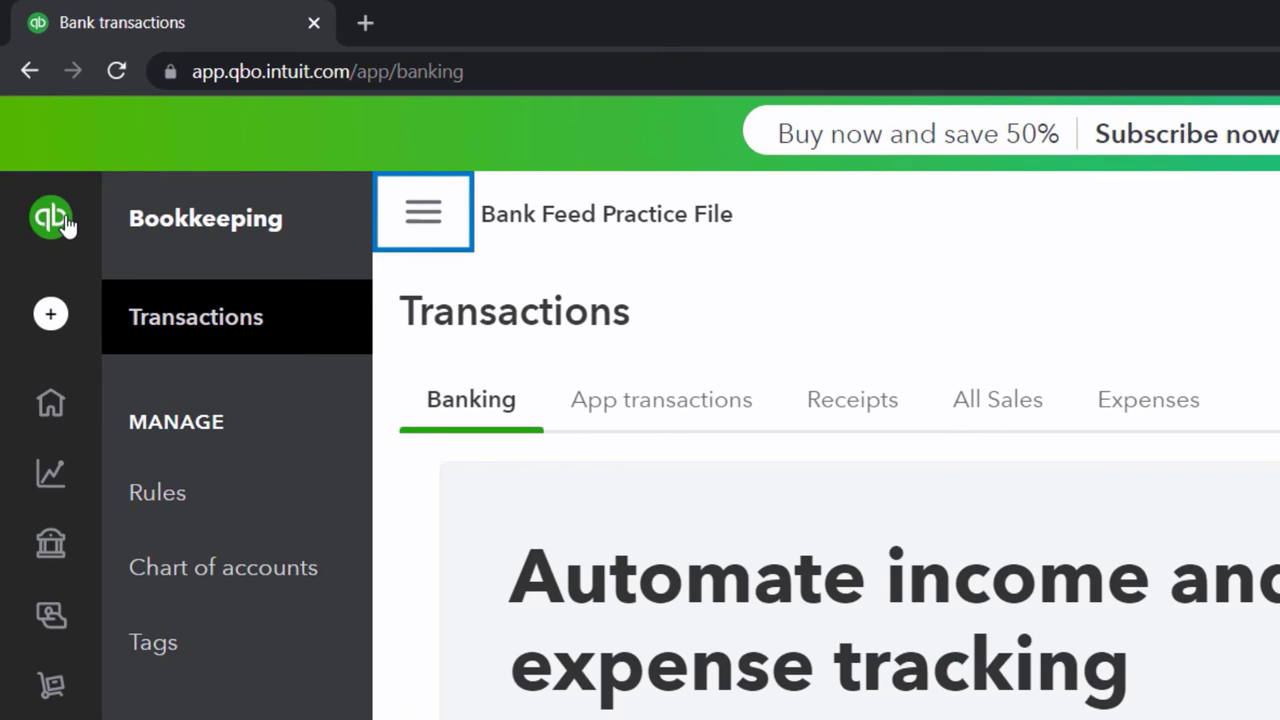
- Open the Chart of Accounts, hide the sidebar, and scroll to Payments to deposit, Uncategorized Asset and Opening balance equity
click(196, 587)
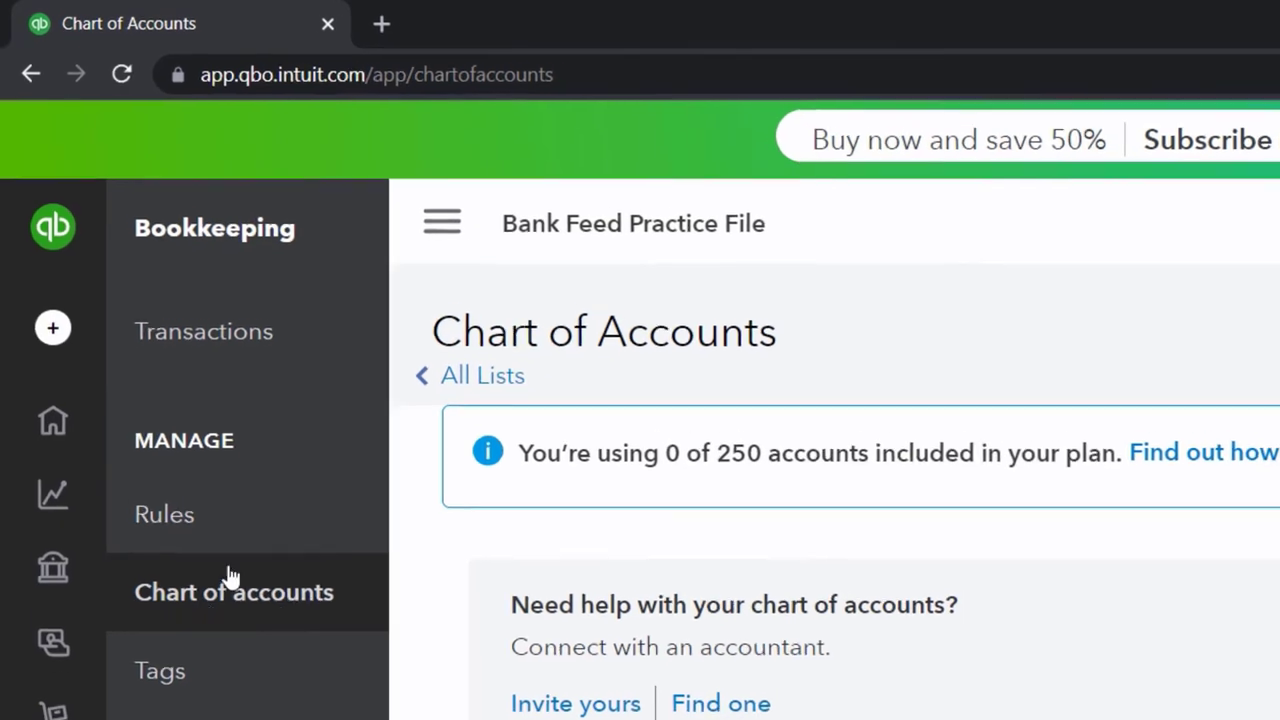
click(442, 222)
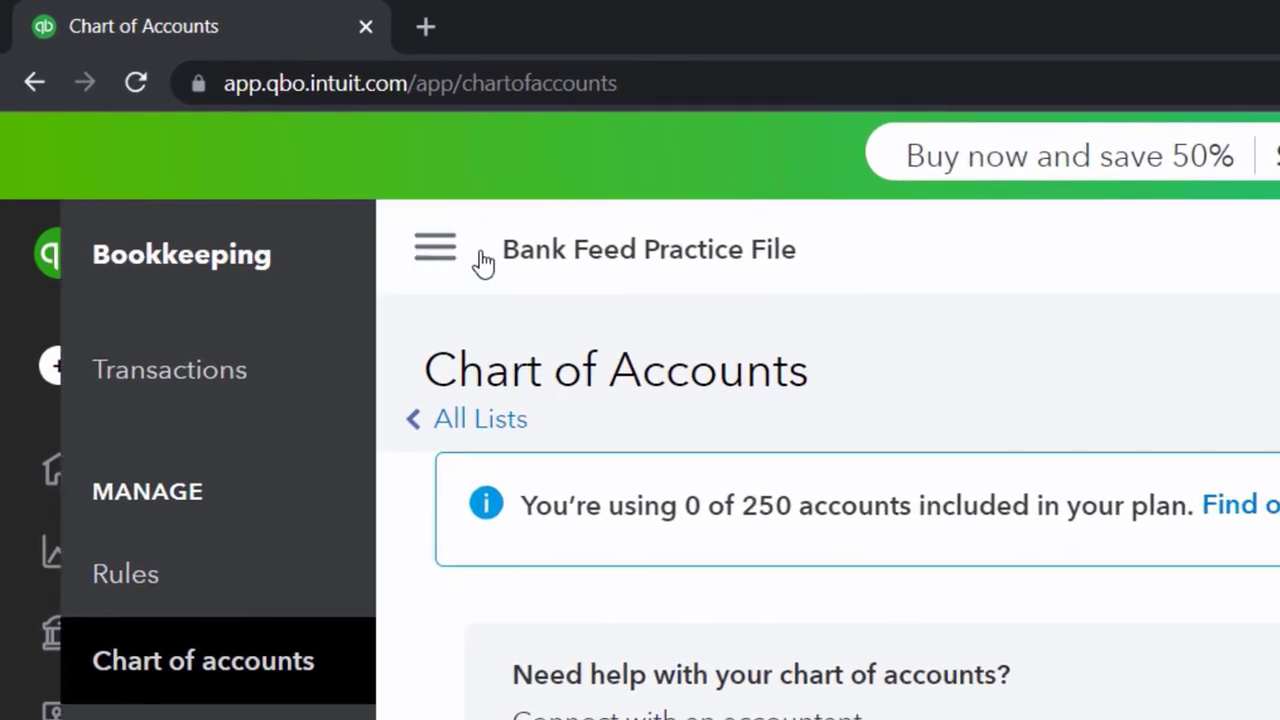
scroll(441, 686, down, 2)
scroll(330, 500, down, 1)
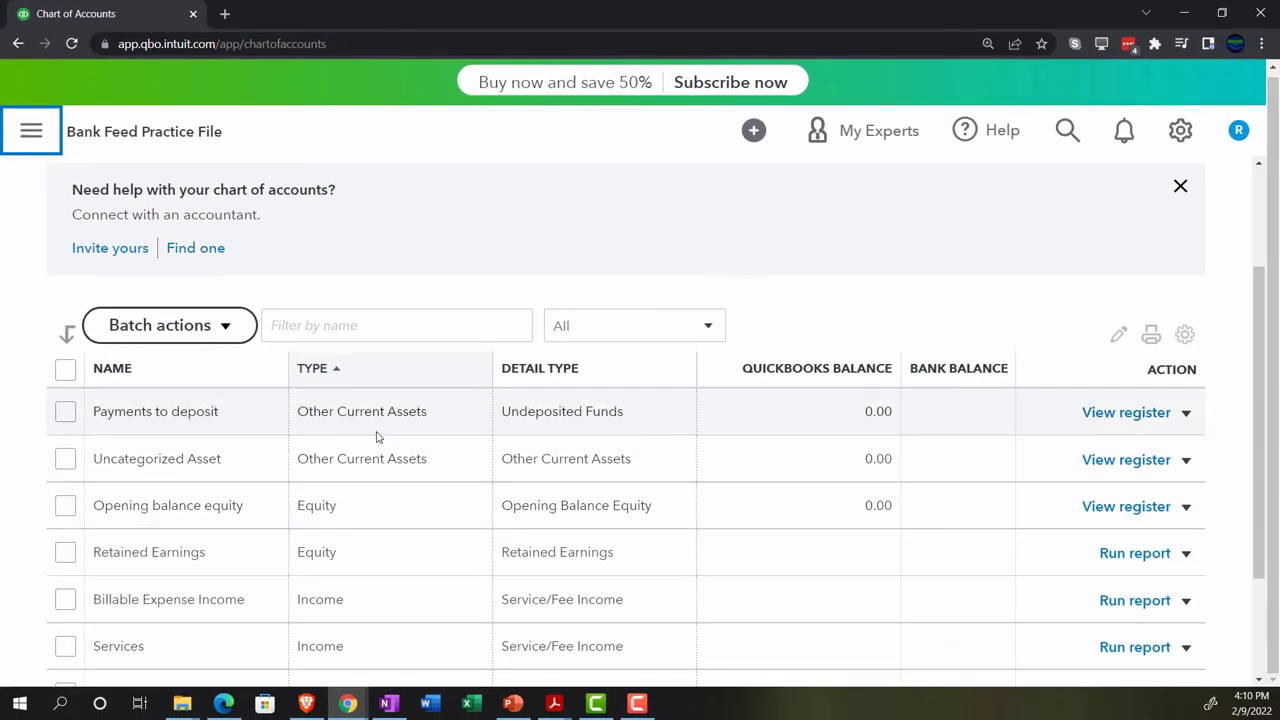